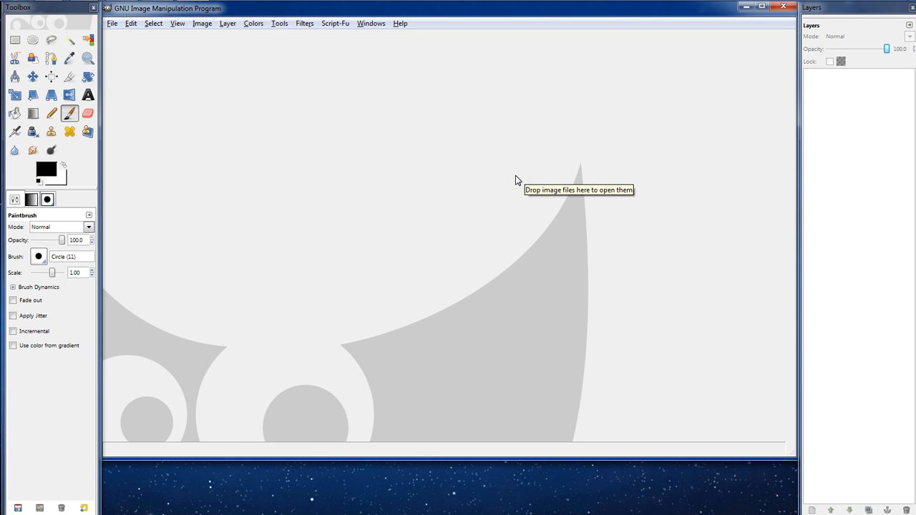
# Open the recently used image MDC New YouTube Template.psd.
pyautogui.click(112, 23)
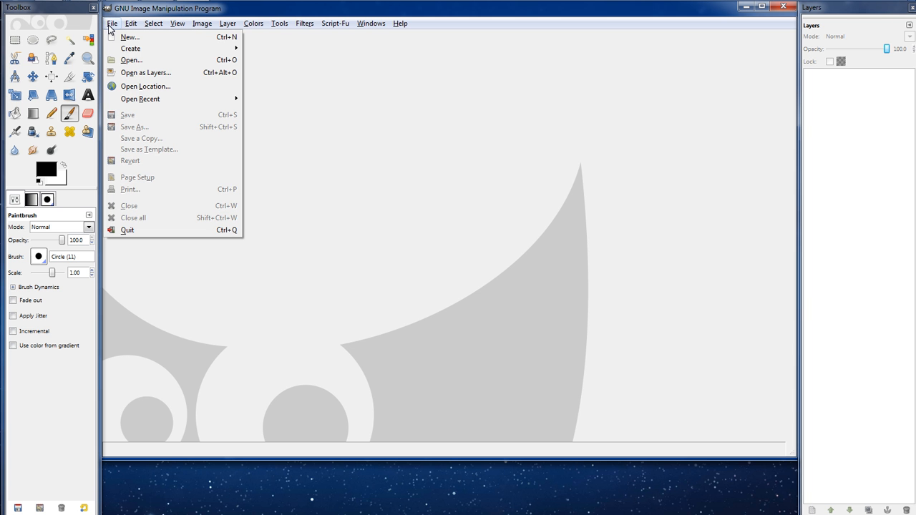
pyautogui.click(183, 75)
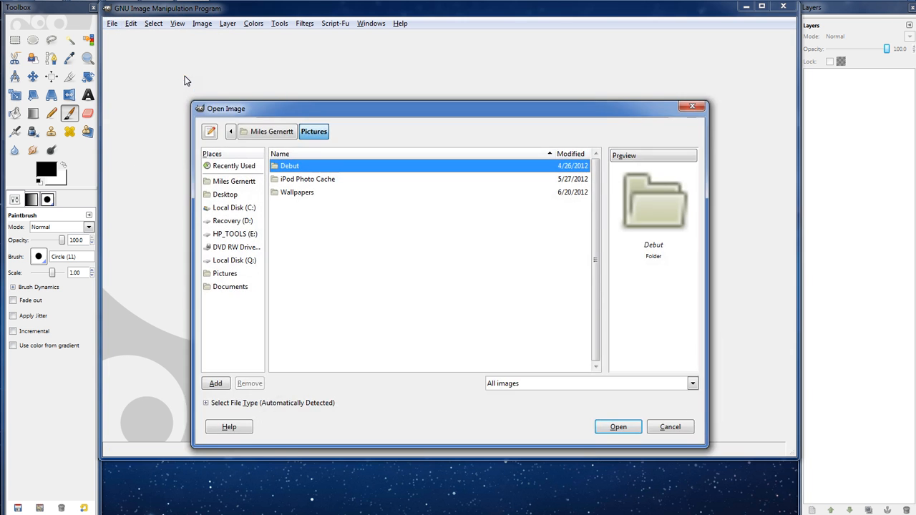
pyautogui.click(232, 167)
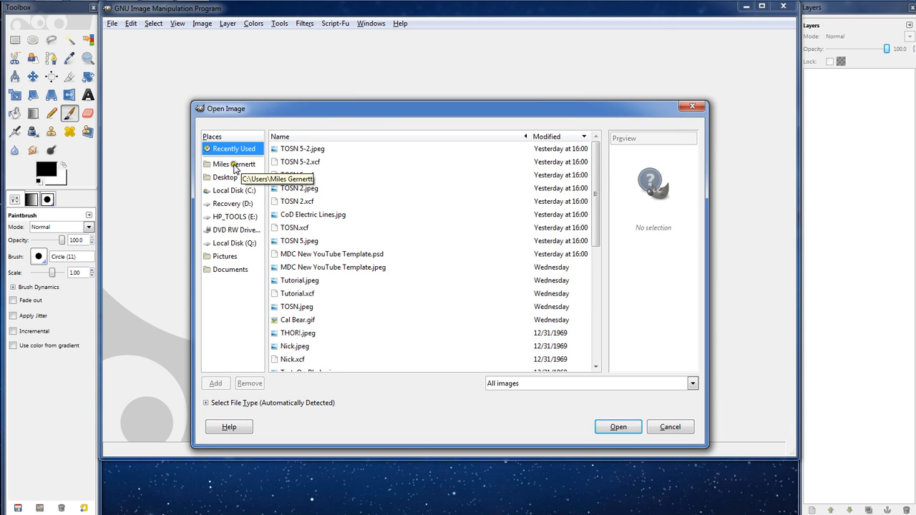
pyautogui.doubleClick(350, 256)
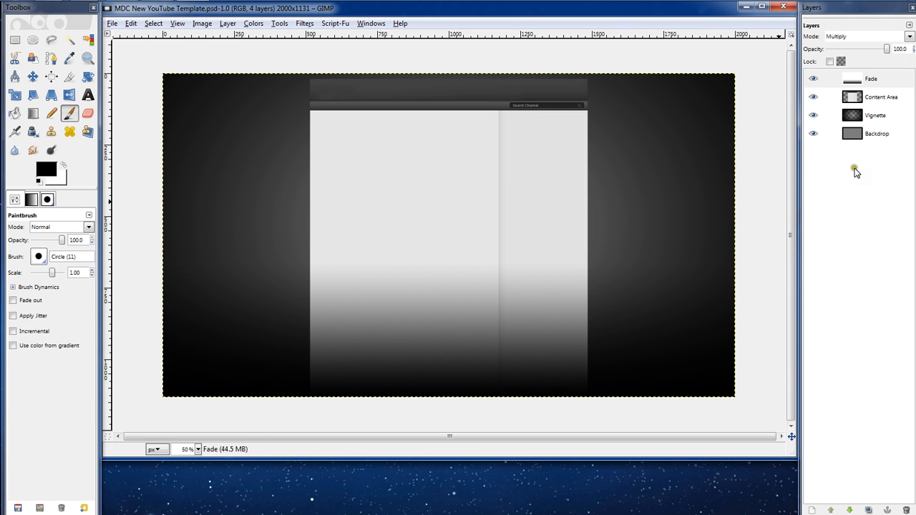
# Select the Vignette layer and the Bucket Fill tool, and set the foreground color to the orange swatch.
pyautogui.click(853, 121)
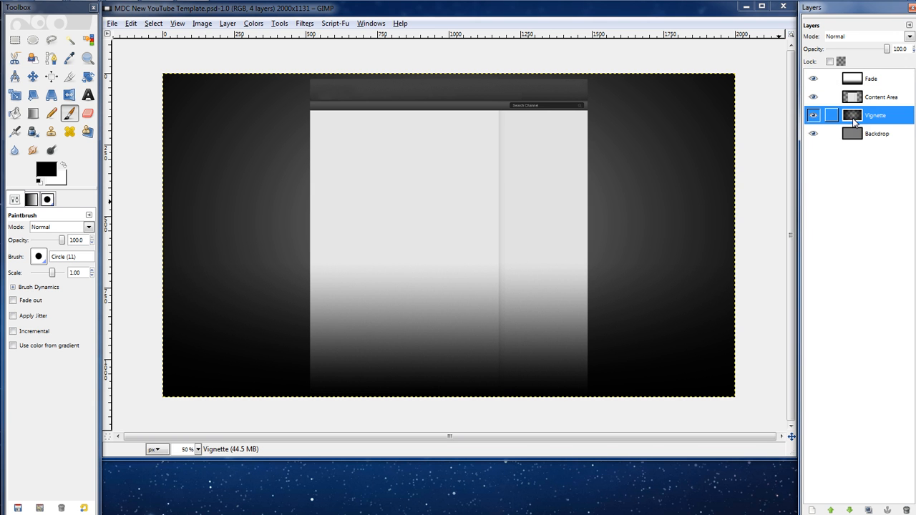
pyautogui.click(13, 115)
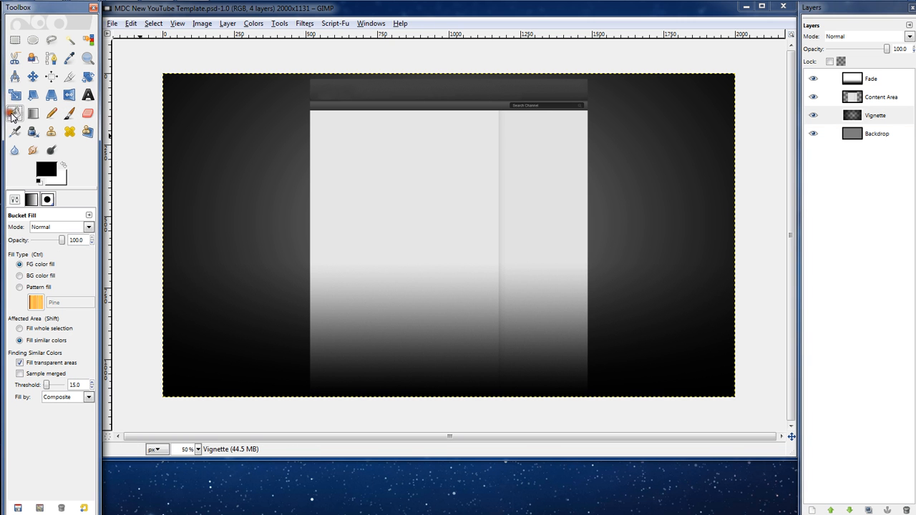
pyautogui.click(48, 170)
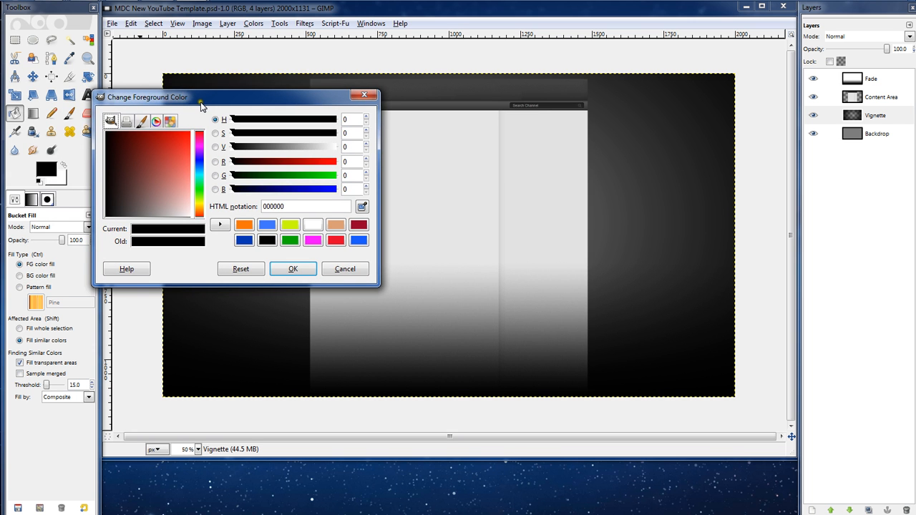
pyautogui.moveTo(198, 102); pyautogui.dragTo(143, 73)
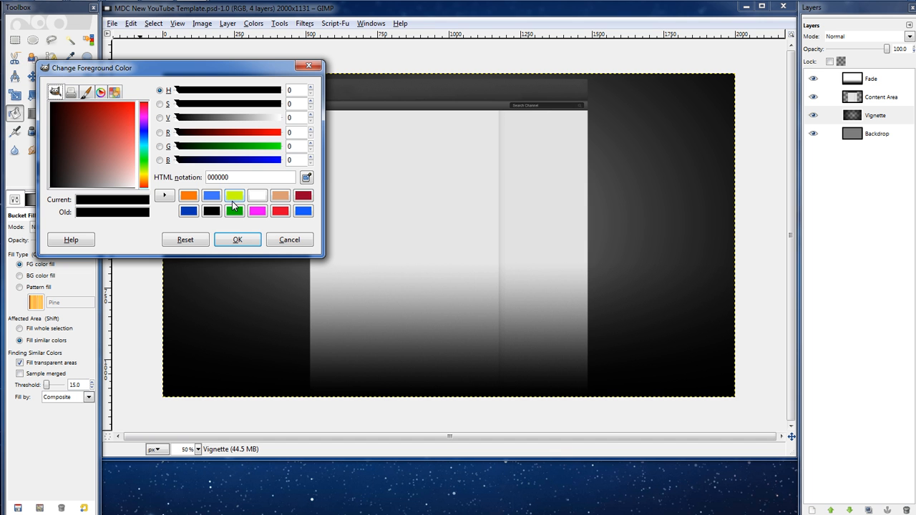
pyautogui.click(189, 196)
pyautogui.click(236, 240)
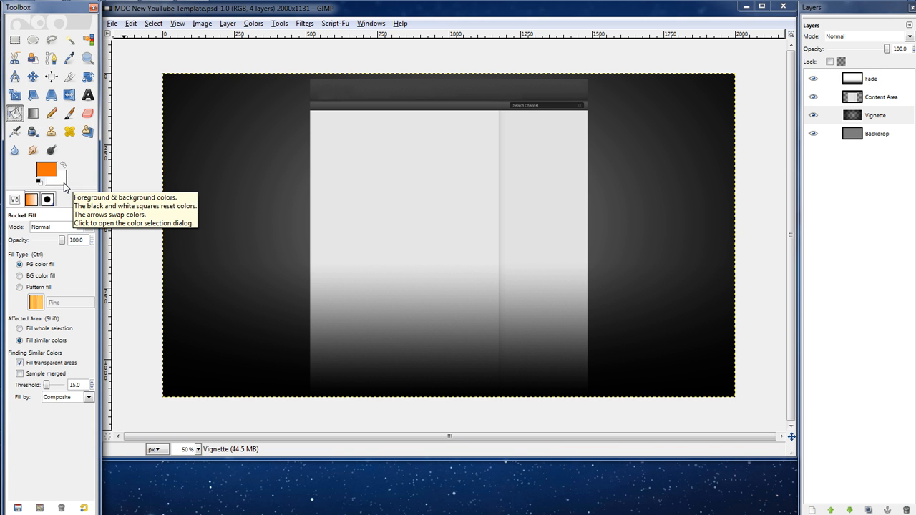
# Set the background color to black.
pyautogui.click(65, 185)
pyautogui.click(196, 221)
pyautogui.click(220, 251)
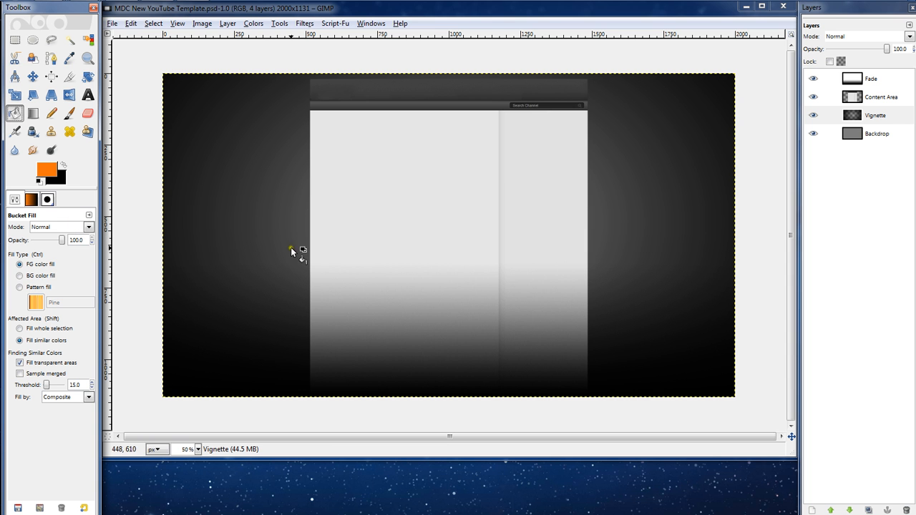
# Set the bucket fill to affect the whole selection and fill the Vignette layer with the orange foreground color.
pyautogui.click(29, 330)
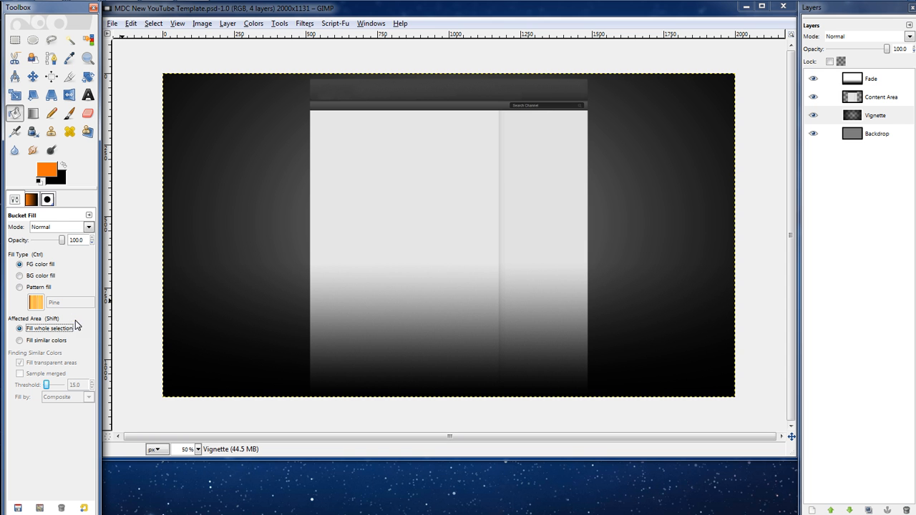
pyautogui.click(246, 229)
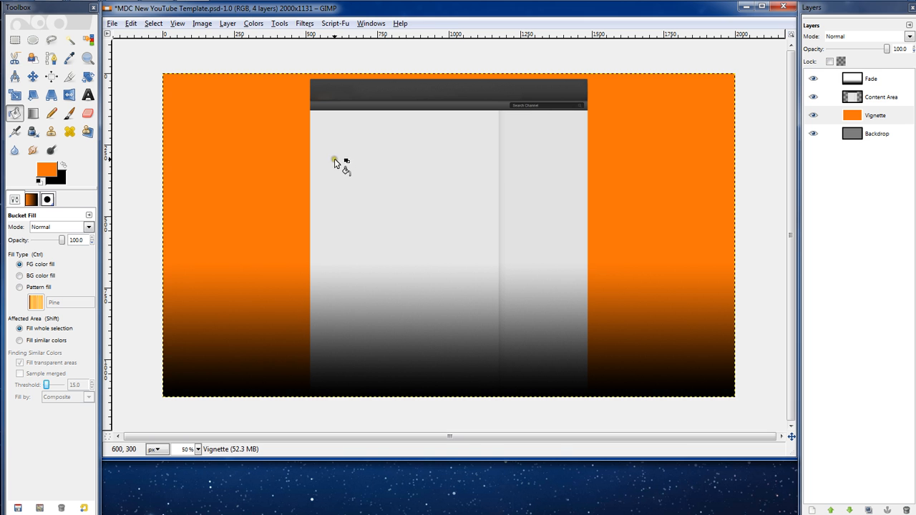
# Try a vertical orange-to-black linear blend on the Vignette layer ending a little below mid-height, and undo it.
pyautogui.click(852, 80)
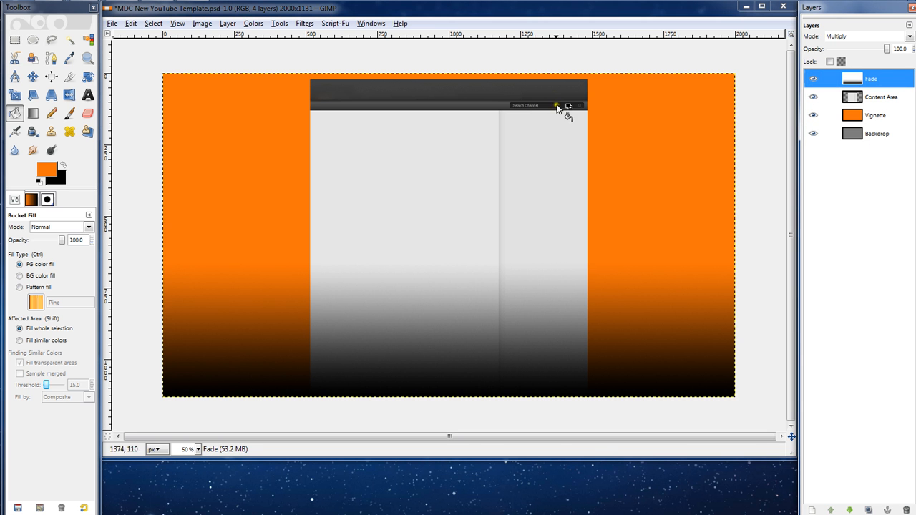
pyautogui.click(848, 118)
pyautogui.click(33, 113)
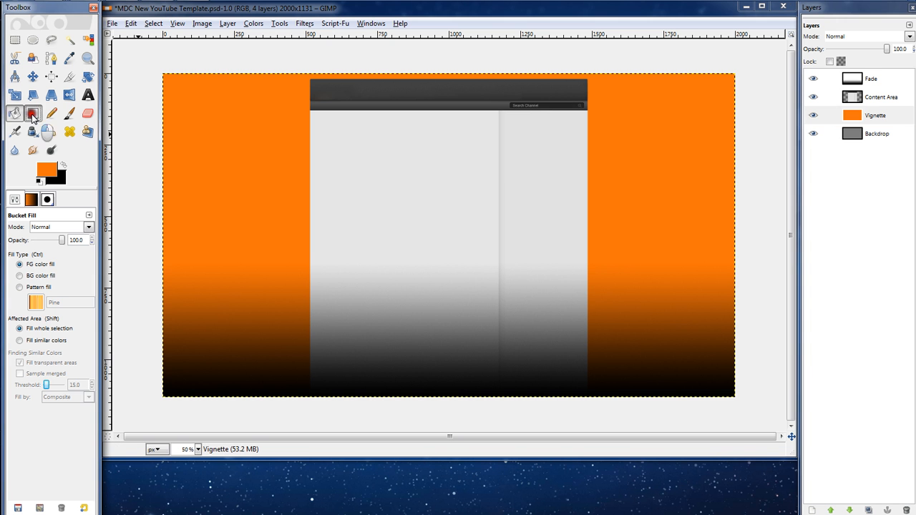
pyautogui.moveTo(282, 171); pyautogui.dragTo(282, 276)
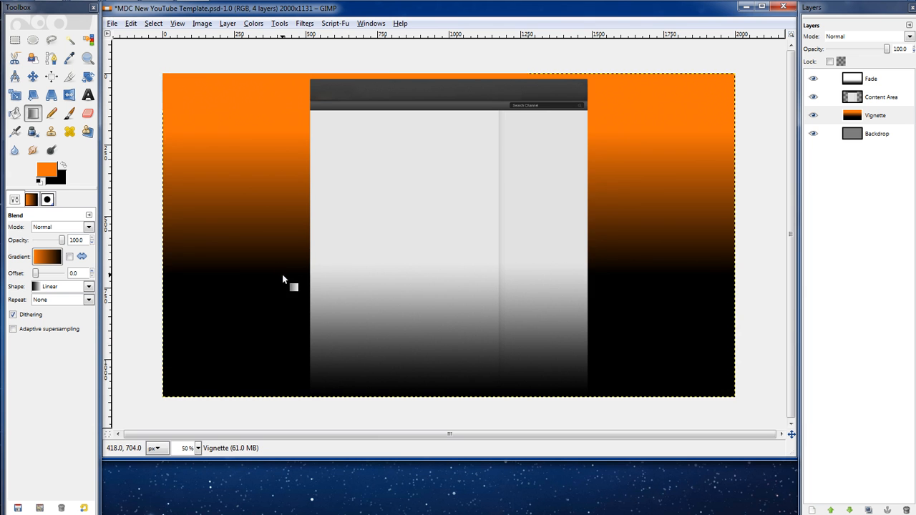
pyautogui.hotkey('ctrl', 'z')
# Try longer orange-to-black linear blends down the Vignette layer, including a constrained vertical one, and undo back to the original vignette.
pyautogui.moveTo(278, 108); pyautogui.dragTo(277, 398)
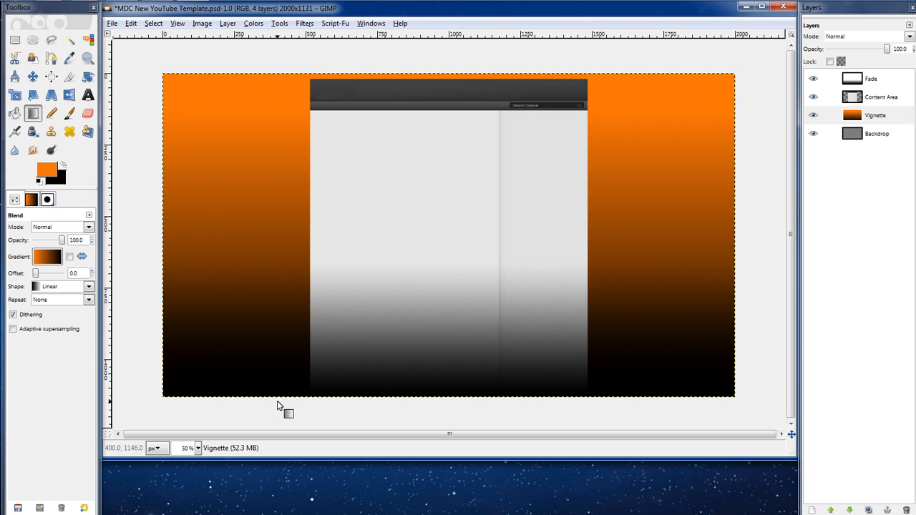
pyautogui.moveTo(268, 113); pyautogui.dragTo(286, 268)
pyautogui.press('ctrl')
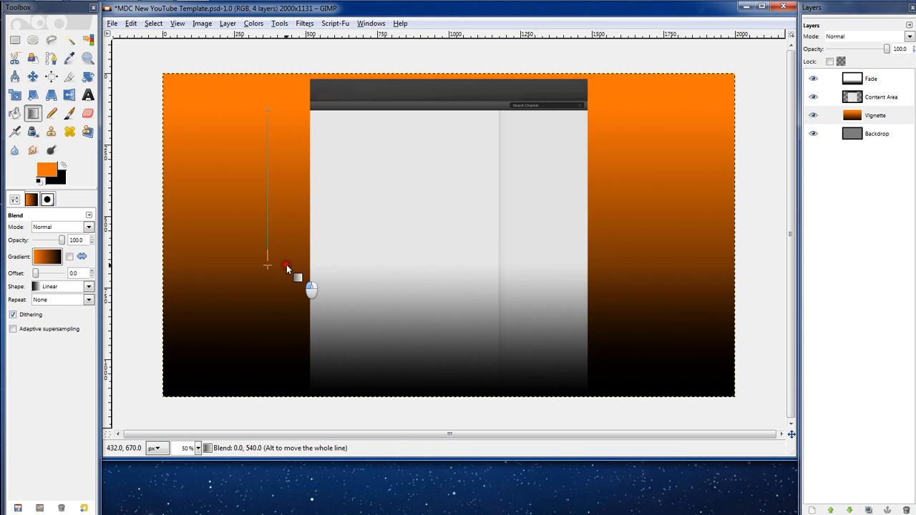
pyautogui.press('ctrl')
pyautogui.press('ctrl')
pyautogui.moveTo(287, 268); pyautogui.dragTo(271, 321)
pyautogui.press('ctrl')
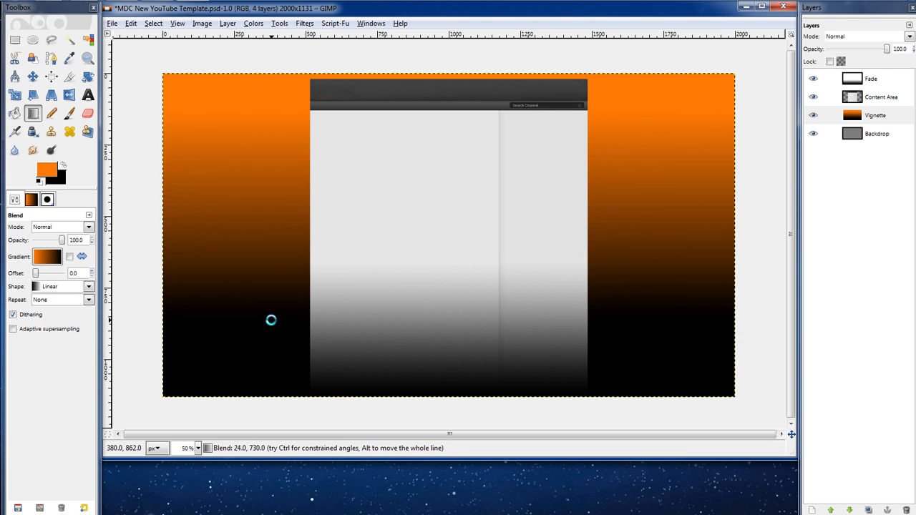
pyautogui.hotkey('ctrl', 'z')
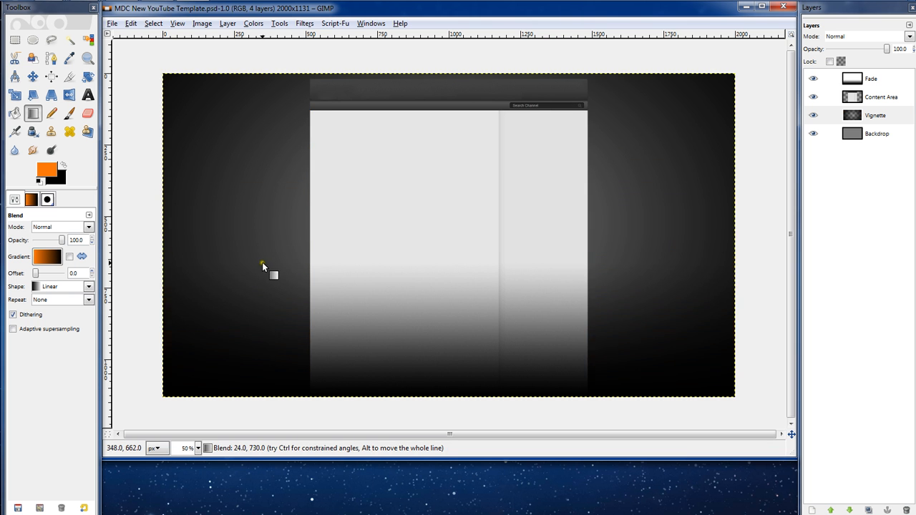
# Bucket-fill the entire Vignette layer with solid orange again.
pyautogui.click(14, 113)
pyautogui.click(283, 233)
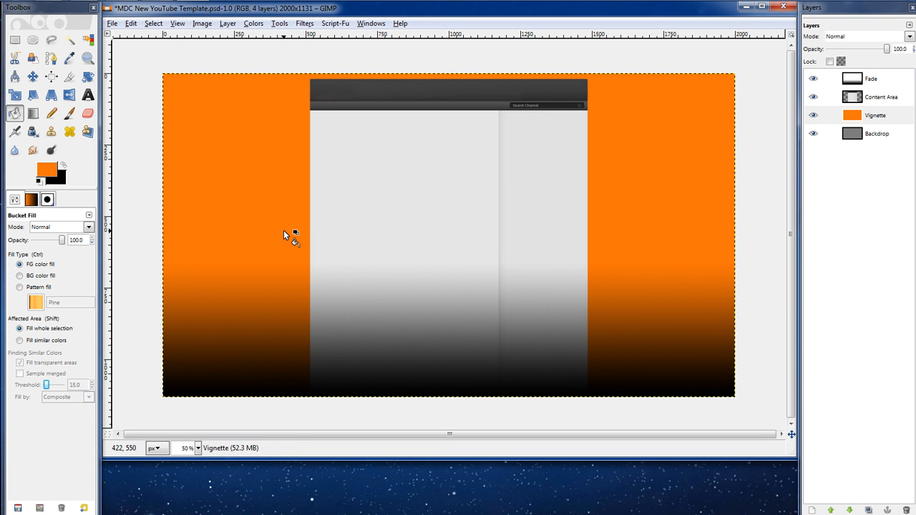
# Add the text "BG Tutorial" over the light content area and move its layer to the top of the layer stack.
pyautogui.click(88, 95)
pyautogui.click(369, 199)
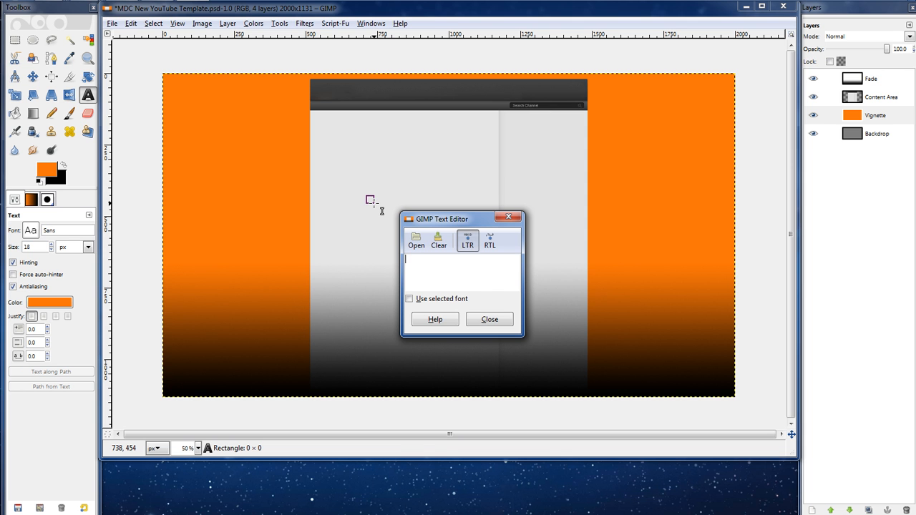
pyautogui.write('BG Tu')
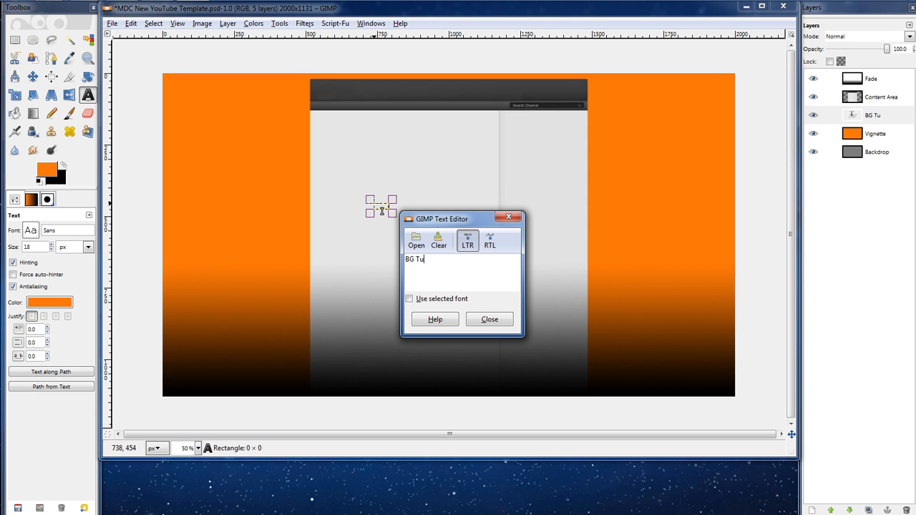
pyautogui.write('torial')
pyautogui.click(488, 321)
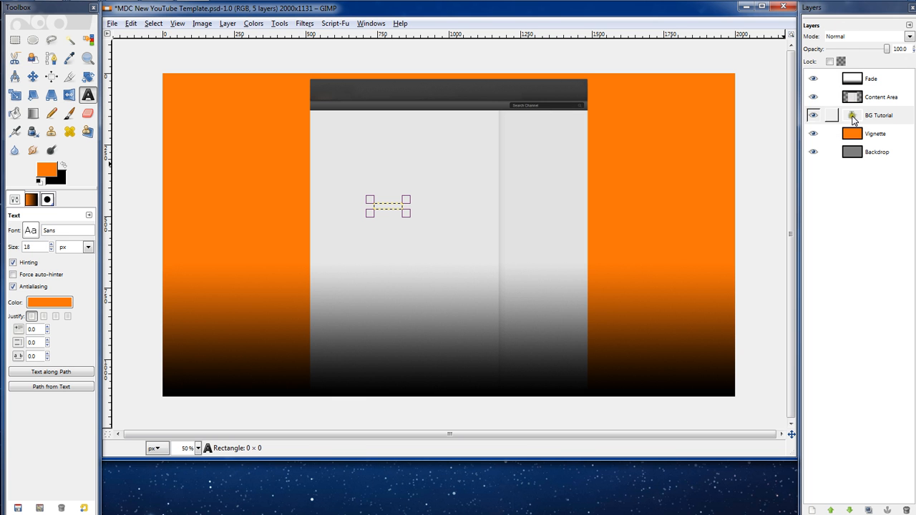
pyautogui.moveTo(852, 118); pyautogui.dragTo(856, 76)
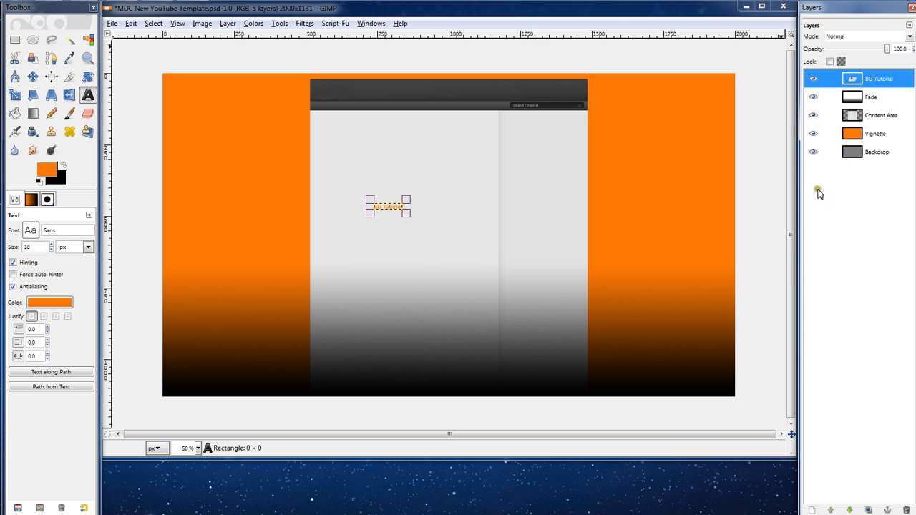
pyautogui.click(88, 214)
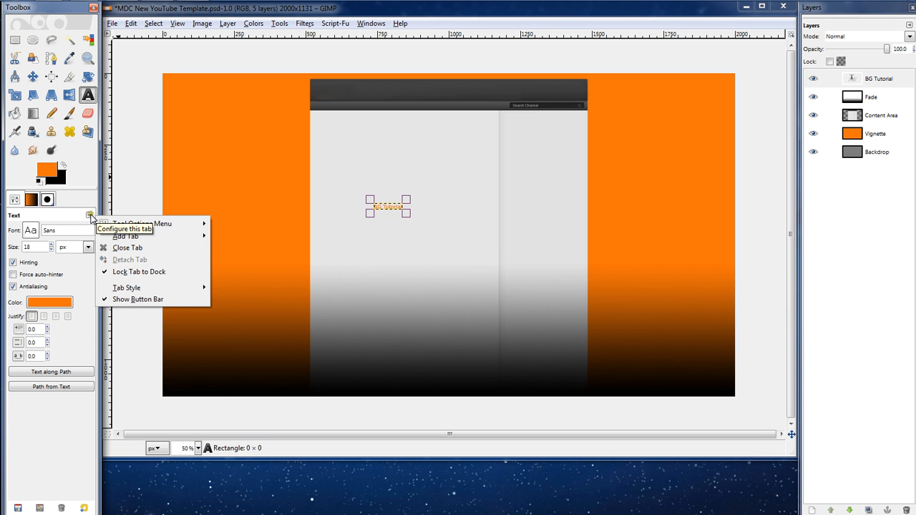
pyautogui.moveTo(141, 237)
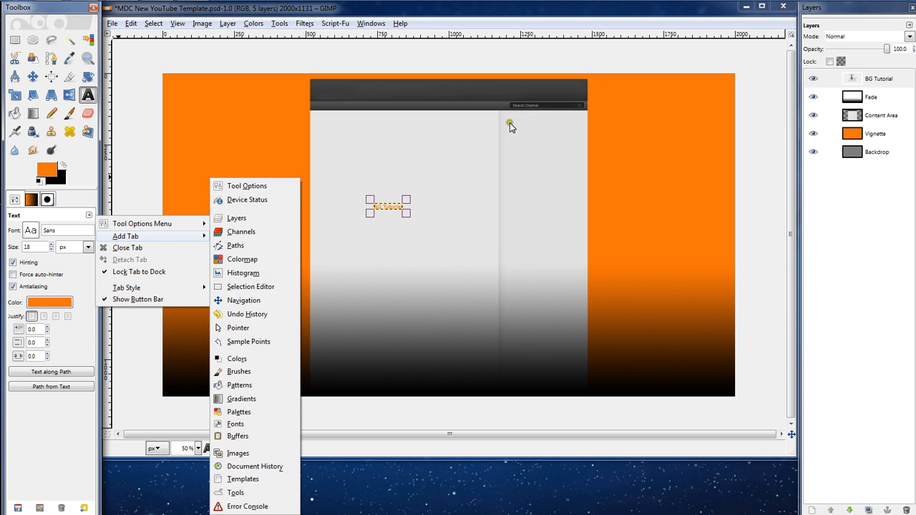
pyautogui.click(835, 10)
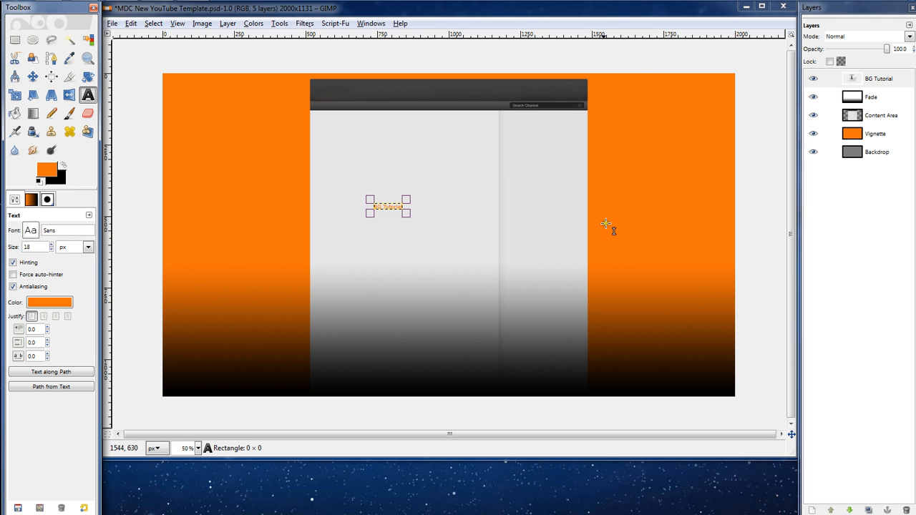
# Enlarge the BG Tutorial text to a size of about 65 px.
pyautogui.click(51, 245)
pyautogui.moveTo(51, 247); pyautogui.dragTo(53, 248)
pyautogui.click(52, 250)
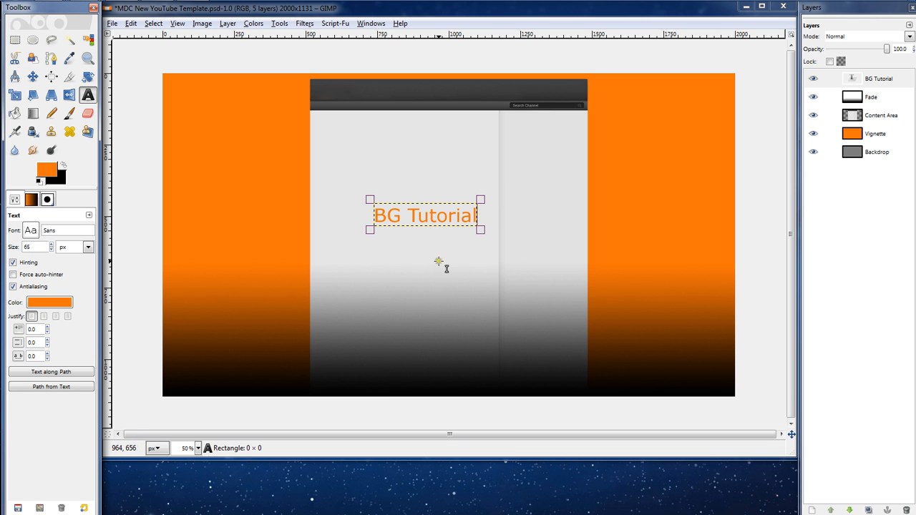
# Try Segoe Print Bold on the BG Tutorial text, and set its font to Segoe Script Bold.
pyautogui.click(33, 232)
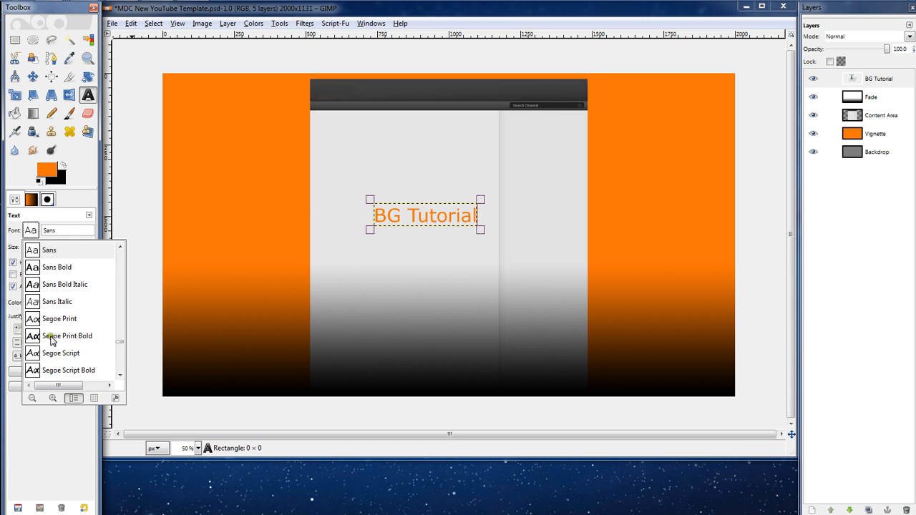
pyautogui.click(53, 335)
pyautogui.click(31, 230)
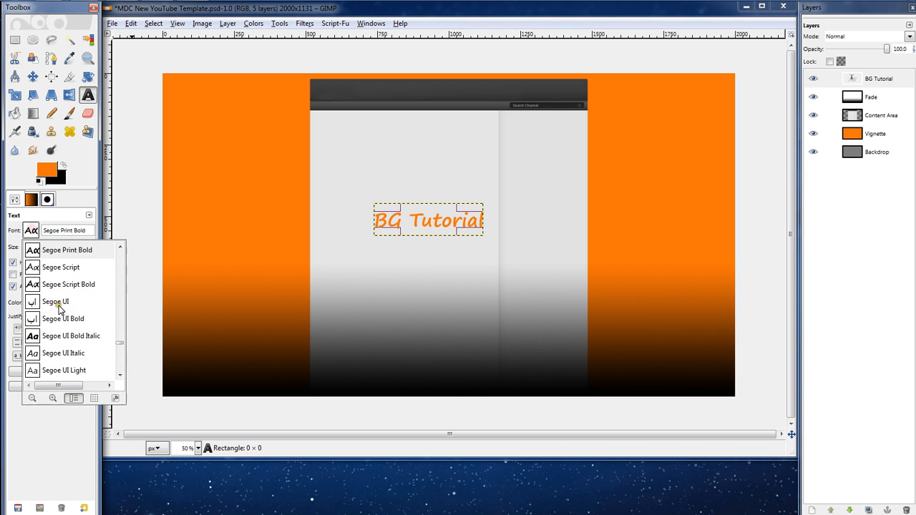
pyautogui.scroll(-1, 61, 309)
pyautogui.scroll(1, 60, 308)
pyautogui.click(37, 287)
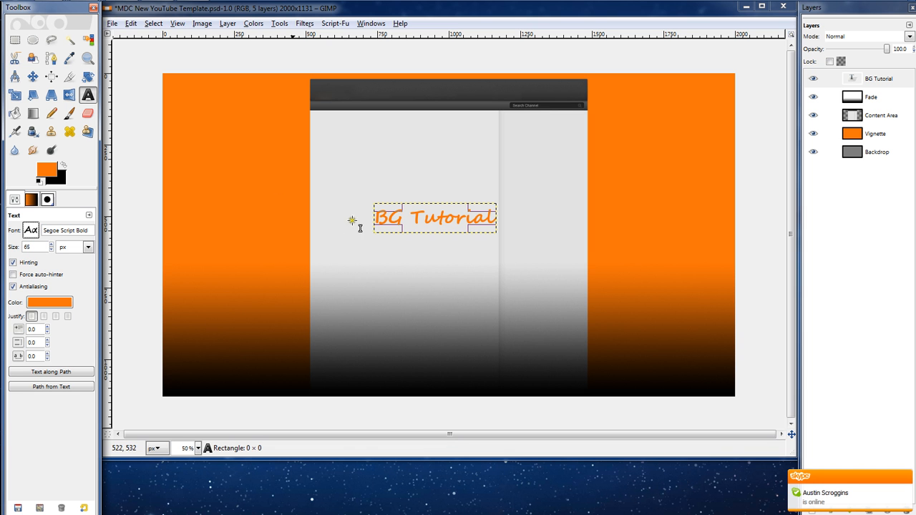
# Change the BG Tutorial text color to black (000000).
pyautogui.click(60, 303)
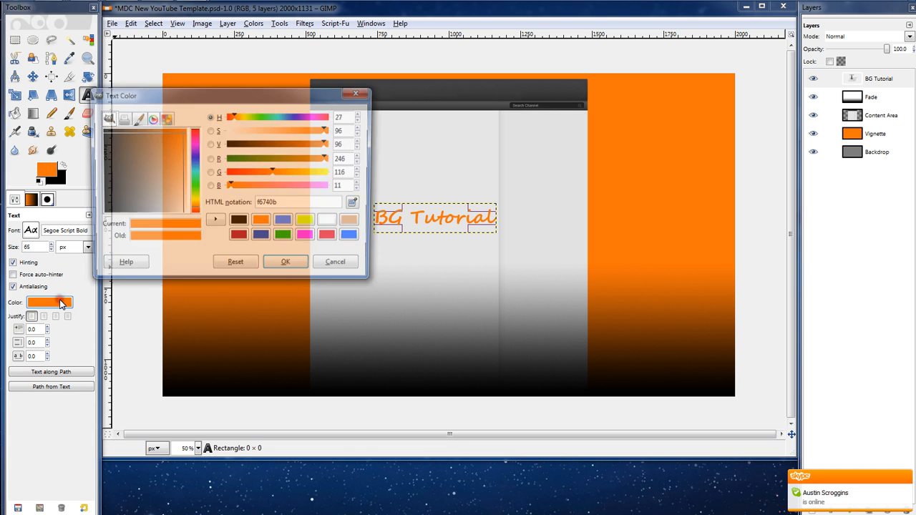
pyautogui.click(240, 222)
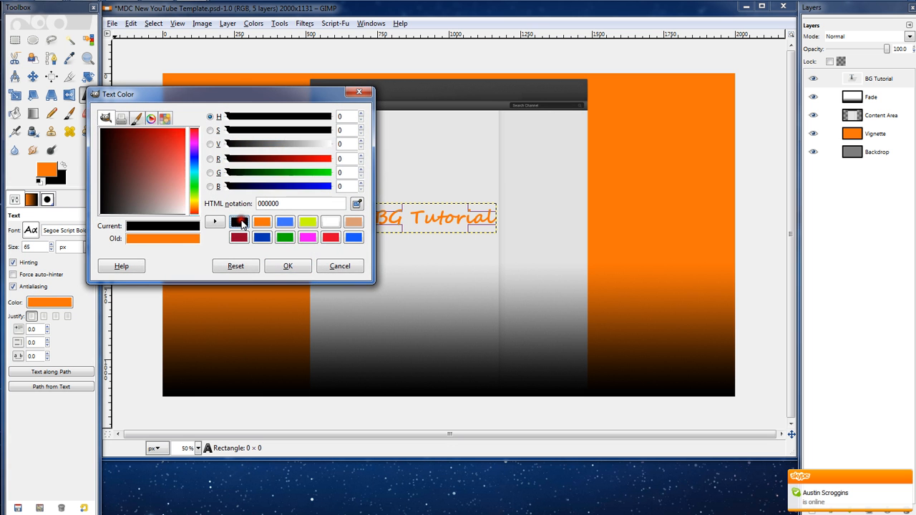
pyautogui.click(288, 264)
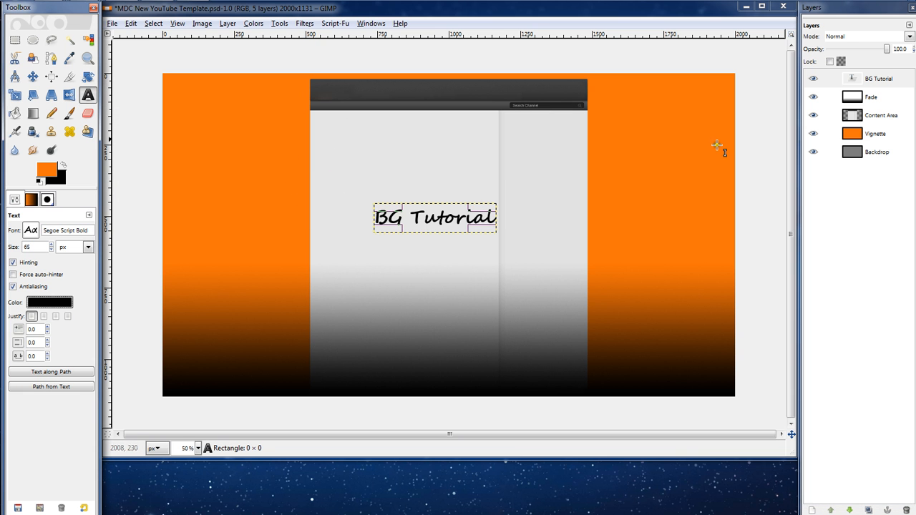
# Rotate the BG Tutorial text layer by -90 degrees.
pyautogui.click(89, 79)
pyautogui.click(438, 217)
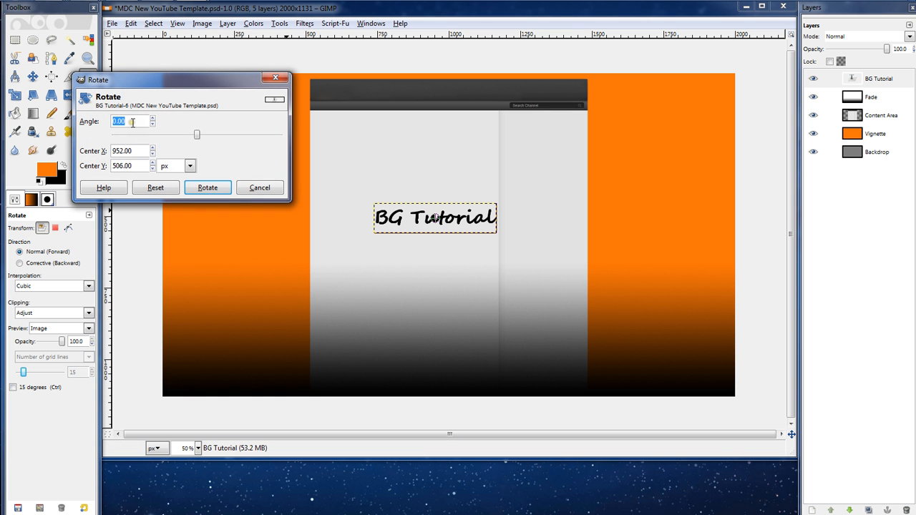
pyautogui.write('-90')
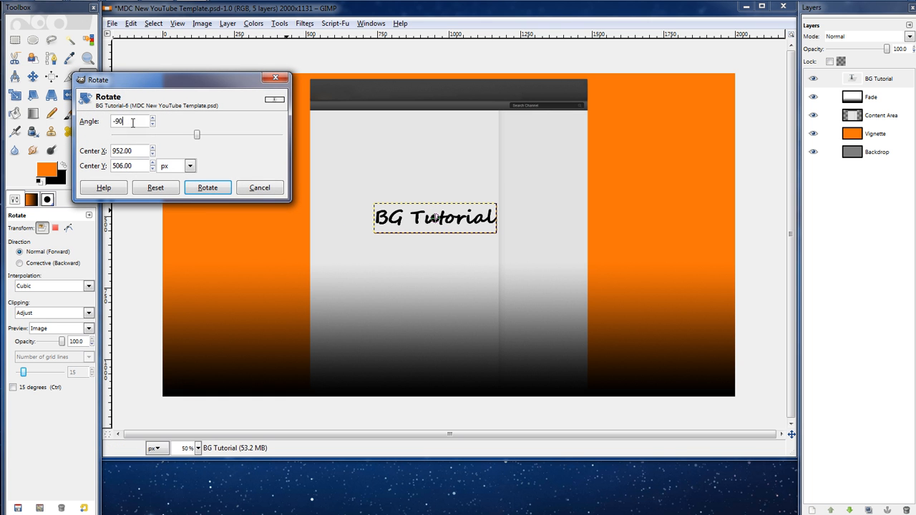
pyautogui.click(208, 187)
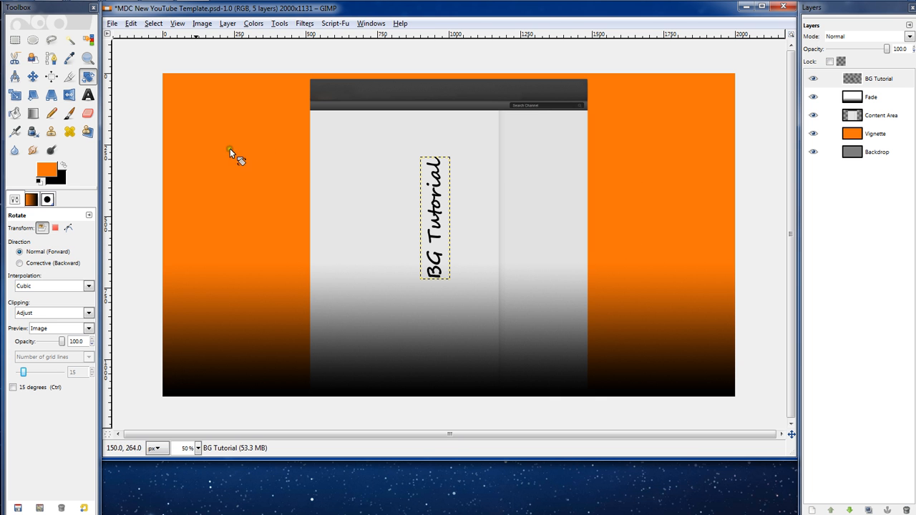
# Move the active BG Tutorial layer onto the orange area just left of the content area.
pyautogui.click(33, 78)
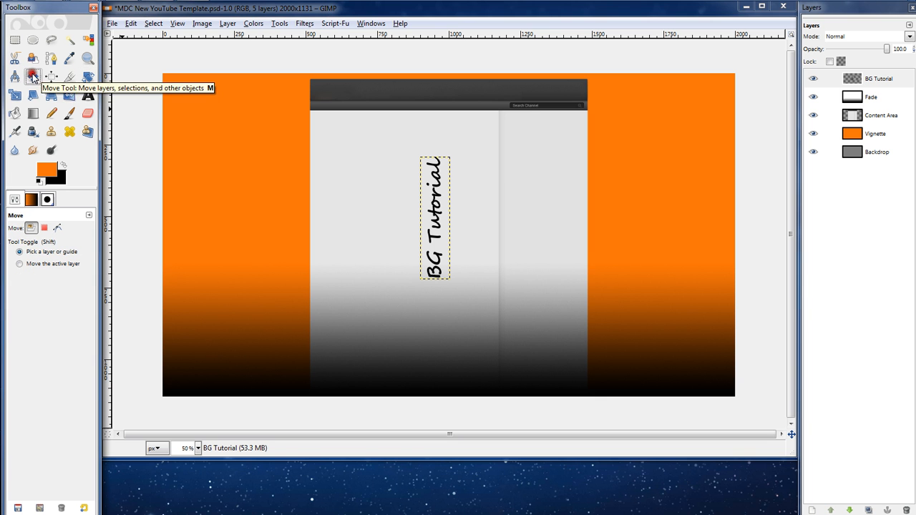
pyautogui.click(19, 264)
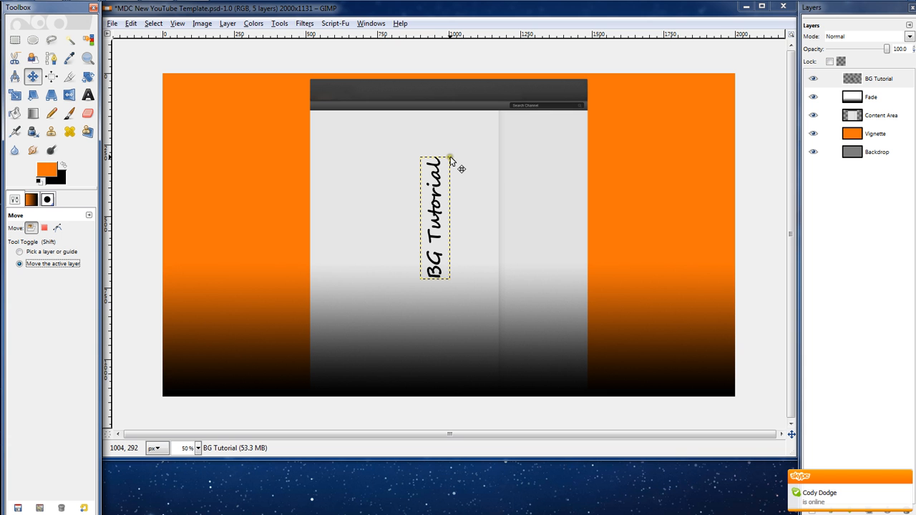
pyautogui.moveTo(449, 159); pyautogui.dragTo(305, 144)
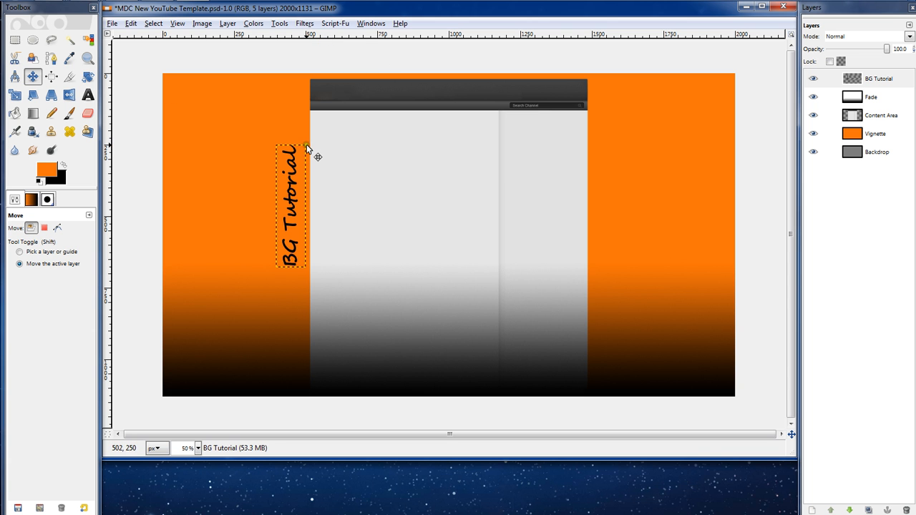
# Align the BG Tutorial layer to the vertical middle of the image, keeping the alignment relative to First item.
pyautogui.click(51, 78)
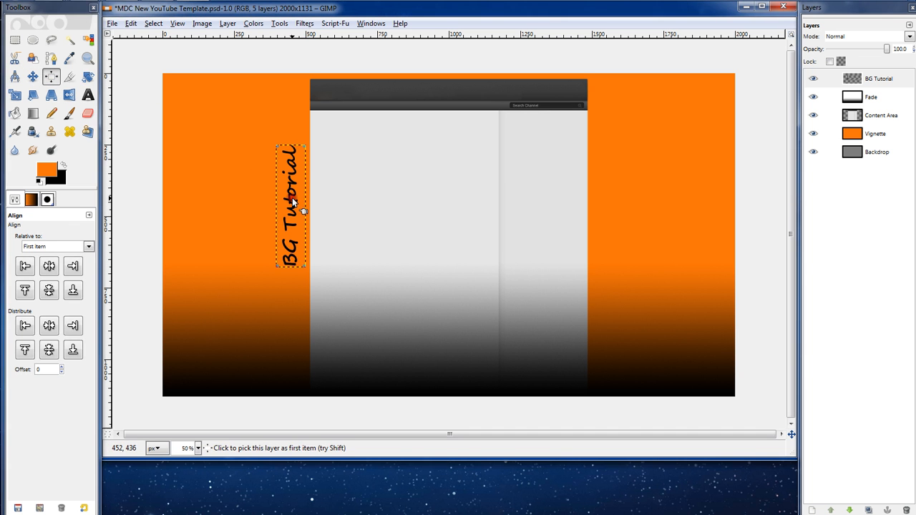
pyautogui.click(47, 249)
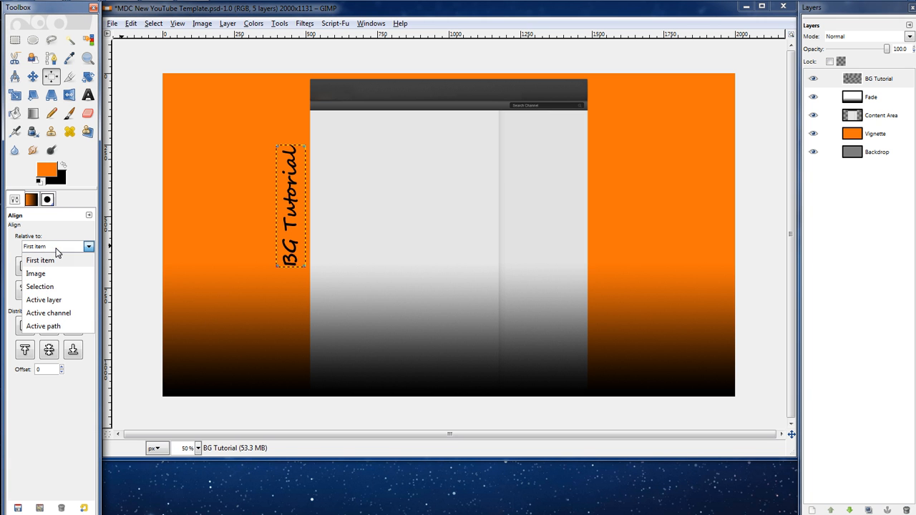
pyautogui.click(57, 251)
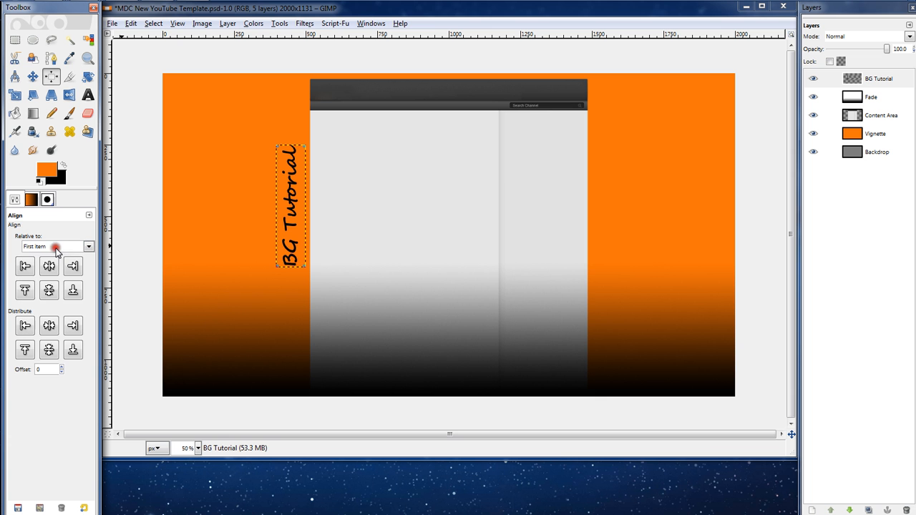
pyautogui.click(49, 290)
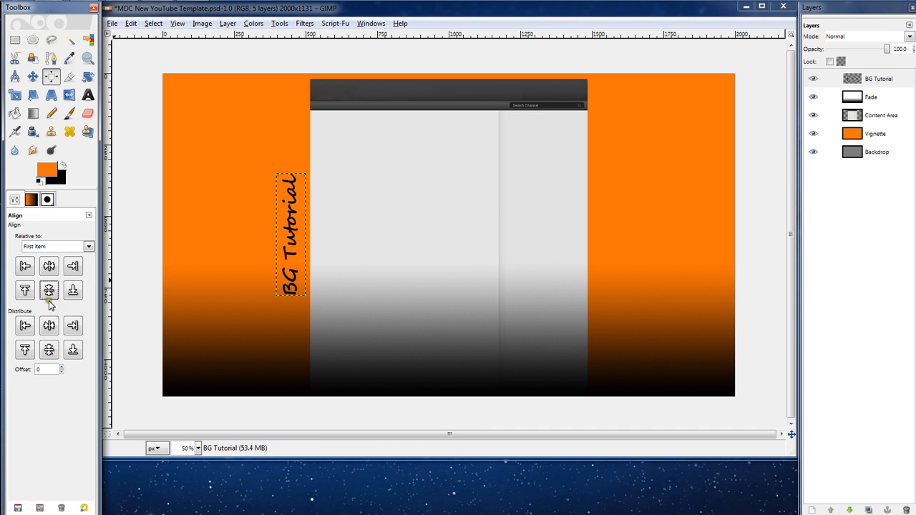
# Try distributing the BG Tutorial layer by its left edge, right edge and horizontal center with an offset of -387.
pyautogui.click(50, 370)
pyautogui.click(82, 373)
pyautogui.click(26, 327)
pyautogui.click(71, 327)
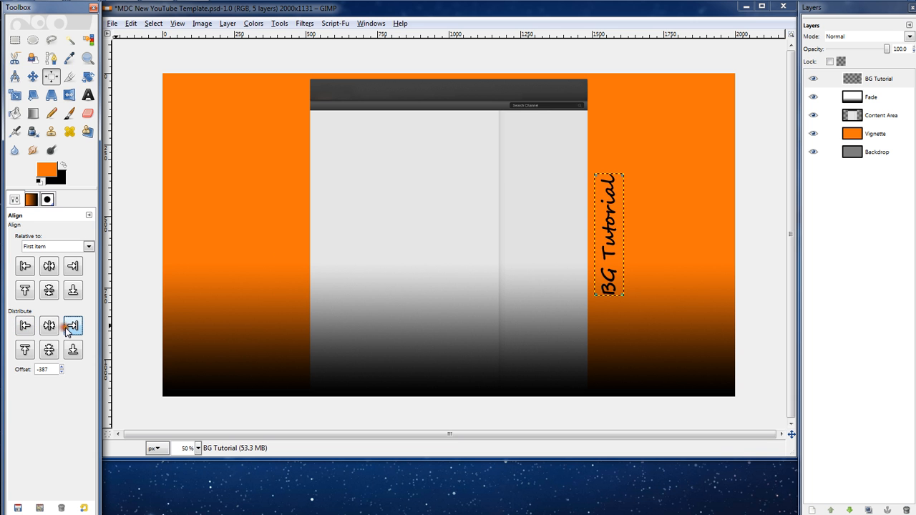
pyautogui.click(49, 326)
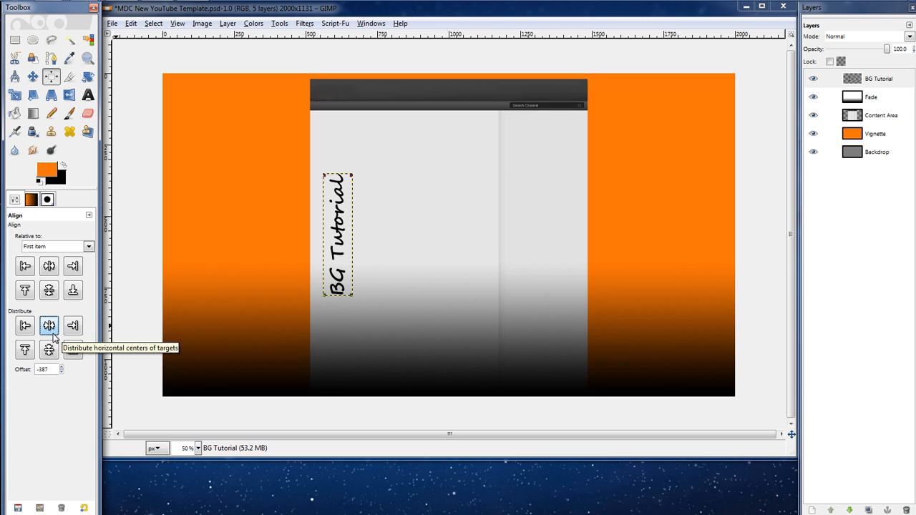
# Distribute the BG Tutorial layer by its left edge with an offset of 387, and raise the offset to 390.
pyautogui.click(40, 369)
pyautogui.click(25, 325)
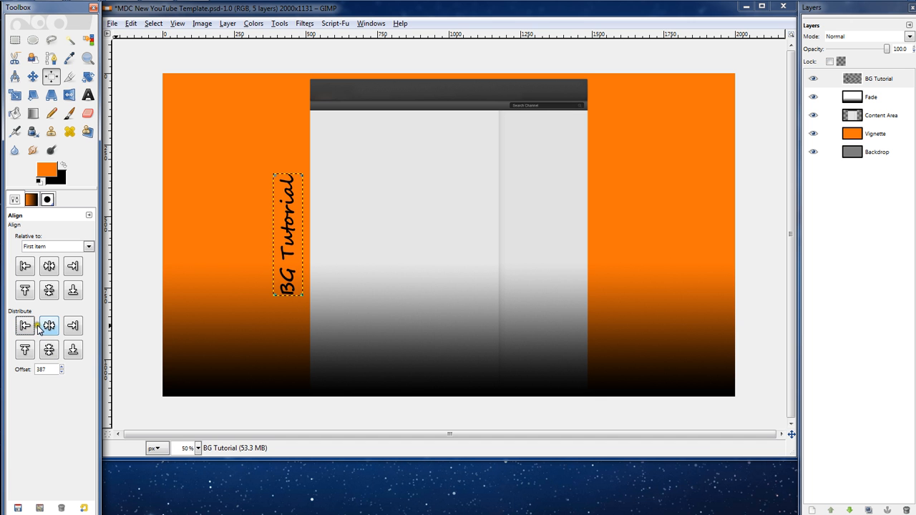
pyautogui.click(48, 370)
pyautogui.click(61, 367)
pyautogui.click(61, 367)
pyautogui.click(62, 367)
pyautogui.click(24, 325)
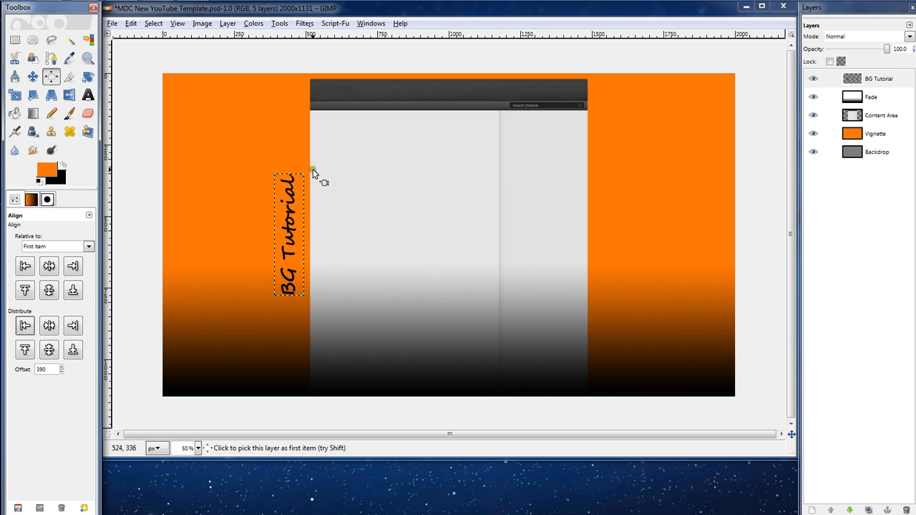
# Fine-tune the BG Tutorial layer's left-edge distribution with an offset of 395, and finally 397.
pyautogui.click(62, 367)
pyautogui.click(61, 367)
pyautogui.click(62, 367)
pyautogui.click(62, 367)
pyautogui.click(61, 367)
pyautogui.click(24, 325)
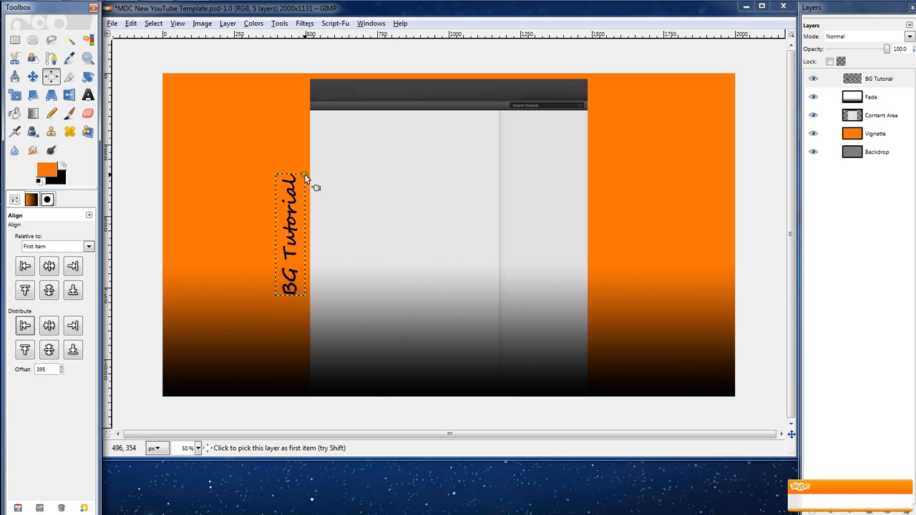
pyautogui.click(62, 367)
pyautogui.click(61, 367)
pyautogui.click(24, 326)
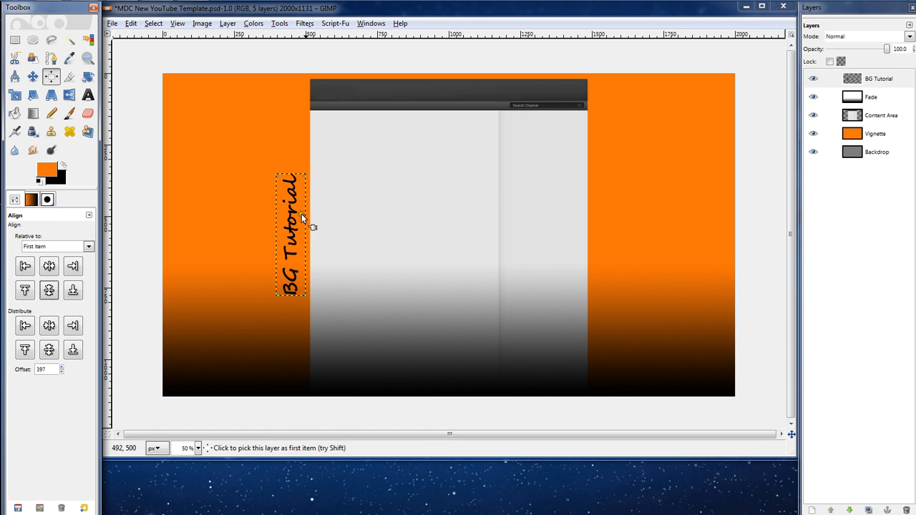
# Add the text "Subscribe!!" over the light content area.
pyautogui.click(88, 95)
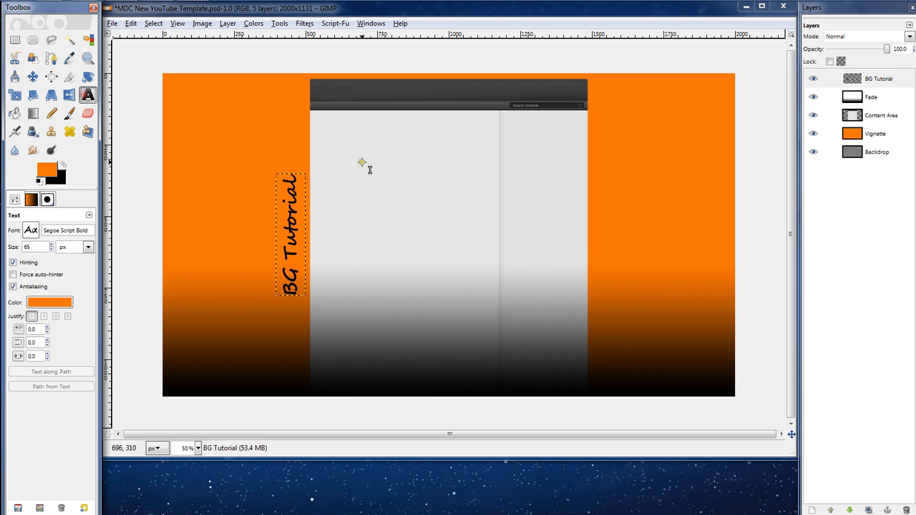
pyautogui.click(413, 178)
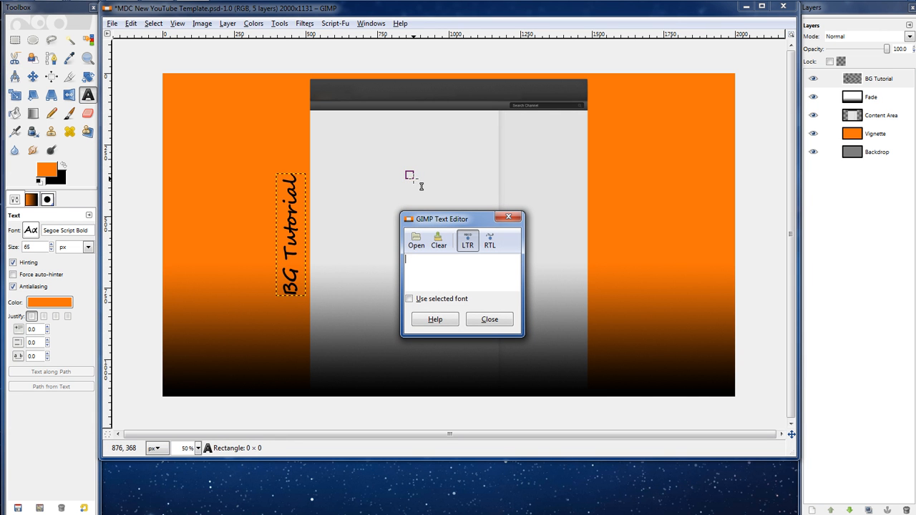
pyautogui.write('BG')
pyautogui.press('BackSpace')
pyautogui.press('BackSpace')
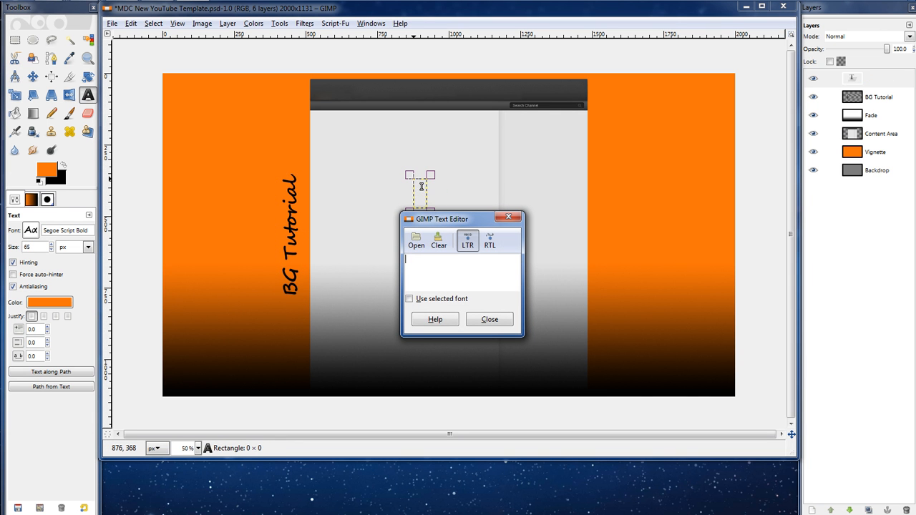
pyautogui.write('Subscribe!!')
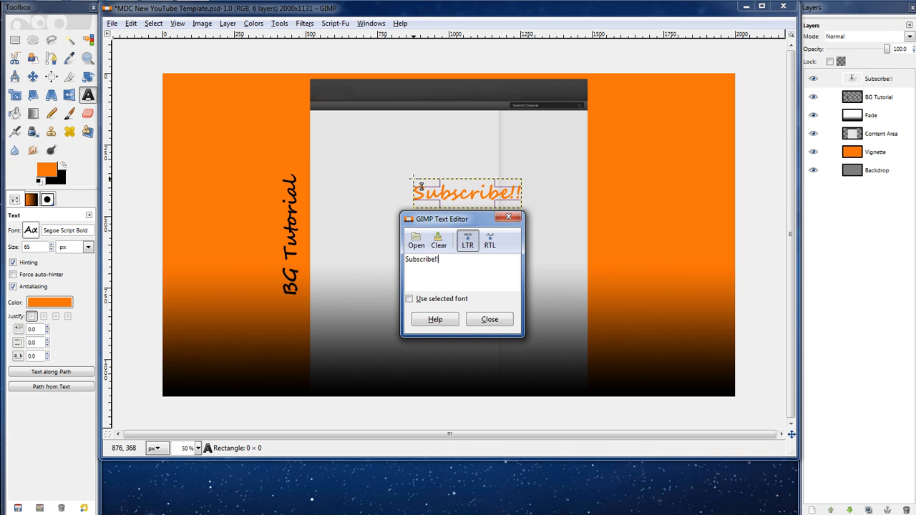
pyautogui.click(482, 318)
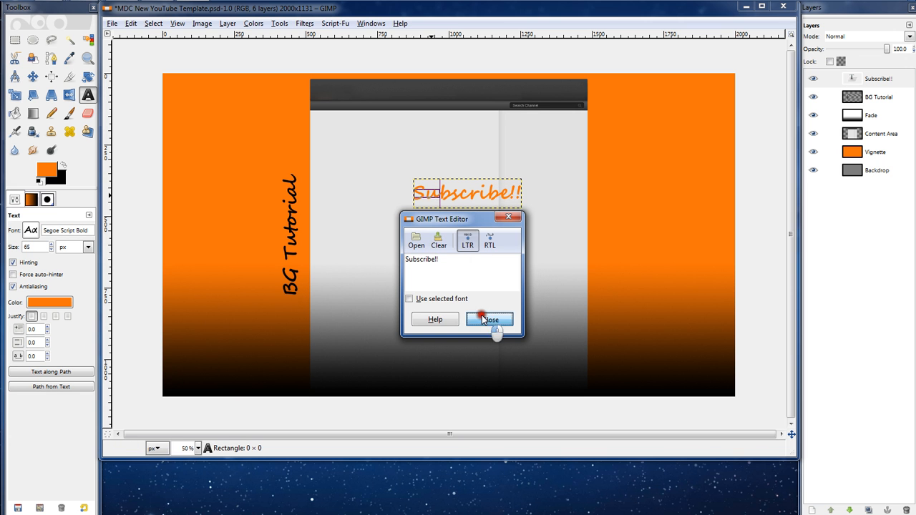
# Change the Subscribe!! text color to black.
pyautogui.click(53, 306)
pyautogui.click(160, 139)
pyautogui.click(202, 180)
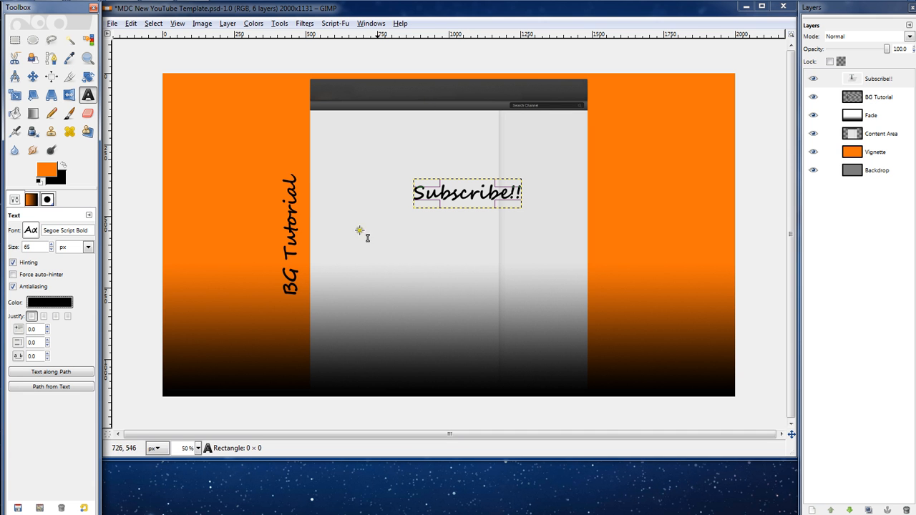
# Rotate the Subscribe!! text layer by 90 degrees.
pyautogui.click(88, 77)
pyautogui.click(458, 196)
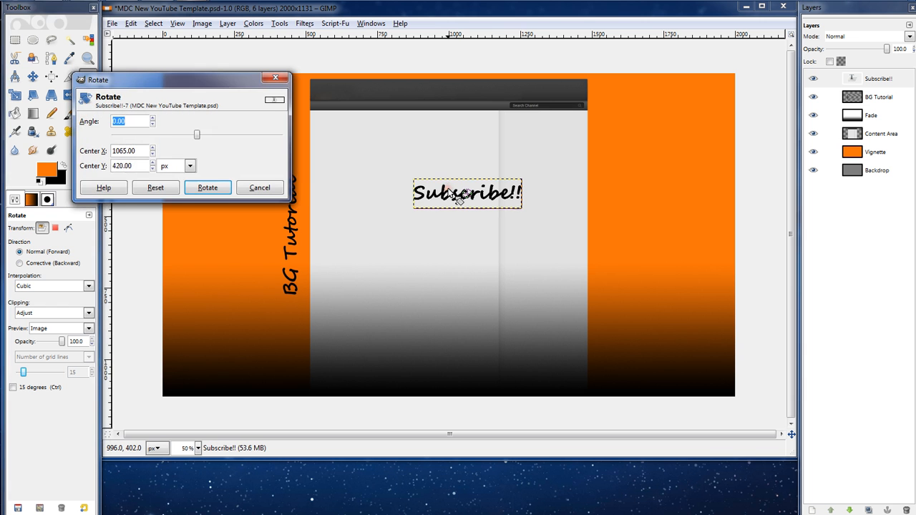
pyautogui.write('90')
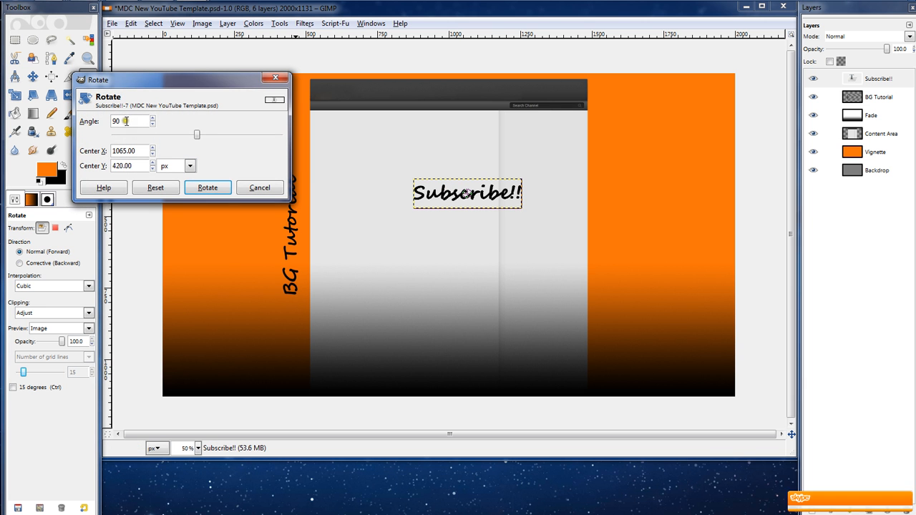
pyautogui.click(195, 189)
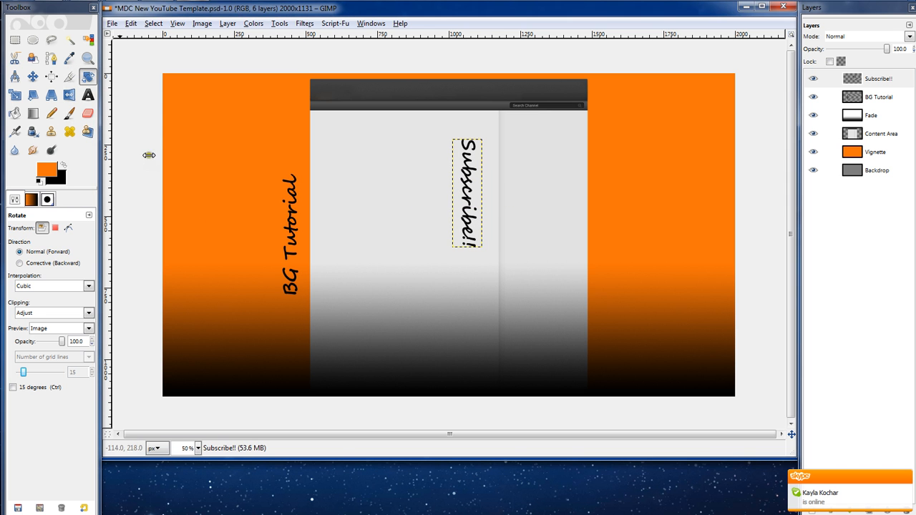
# Center the Subscribe!! layer vertically and distribute it by its right edge with an offset of -397.
pyautogui.click(50, 77)
pyautogui.click(469, 189)
pyautogui.click(48, 291)
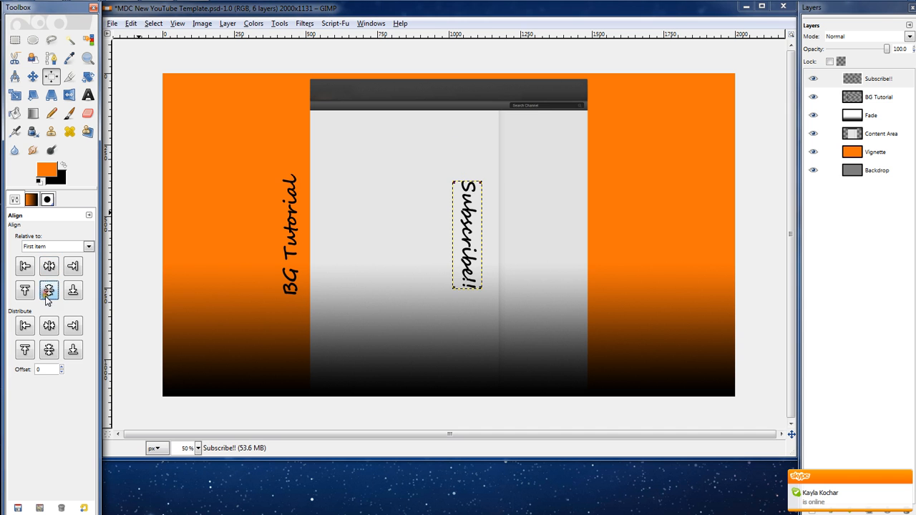
pyautogui.click(43, 369)
pyautogui.click(73, 325)
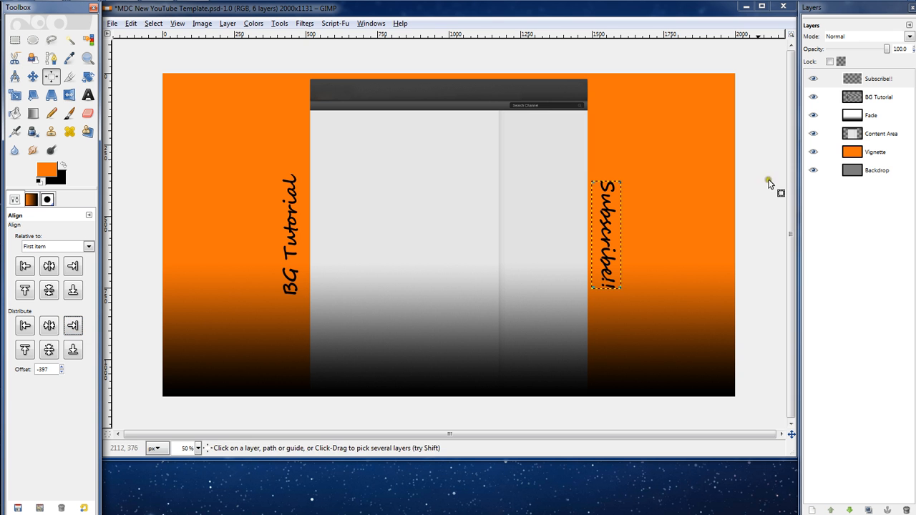
# Make Backdrop the active layer and switch to the Text tool.
pyautogui.click(852, 171)
pyautogui.press('t')
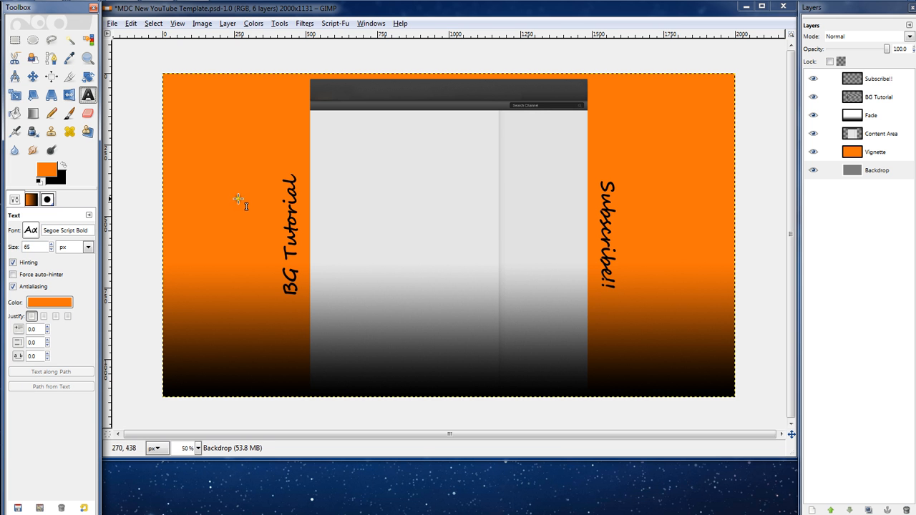
# Start saving the image under a different name and choose the GIMP BG's folder inside Documents as the destination.
pyautogui.click(112, 24)
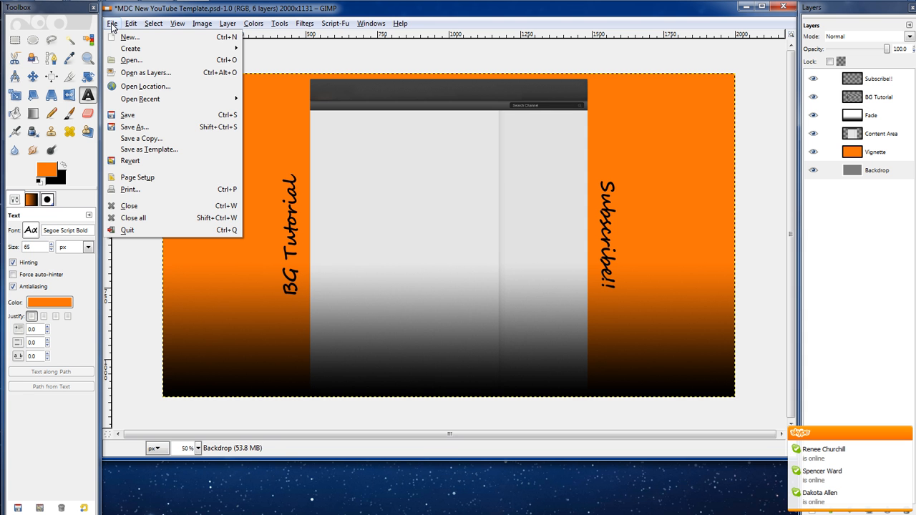
pyautogui.click(147, 128)
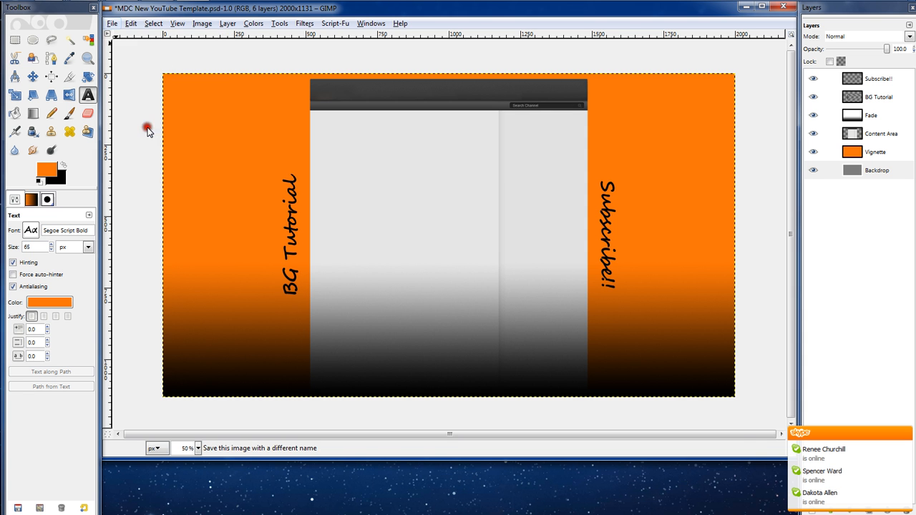
pyautogui.click(263, 330)
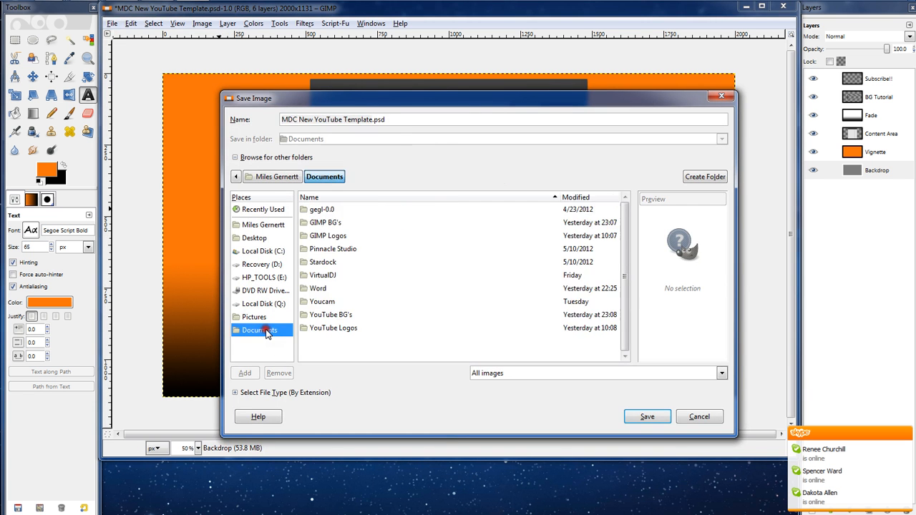
pyautogui.click(329, 221)
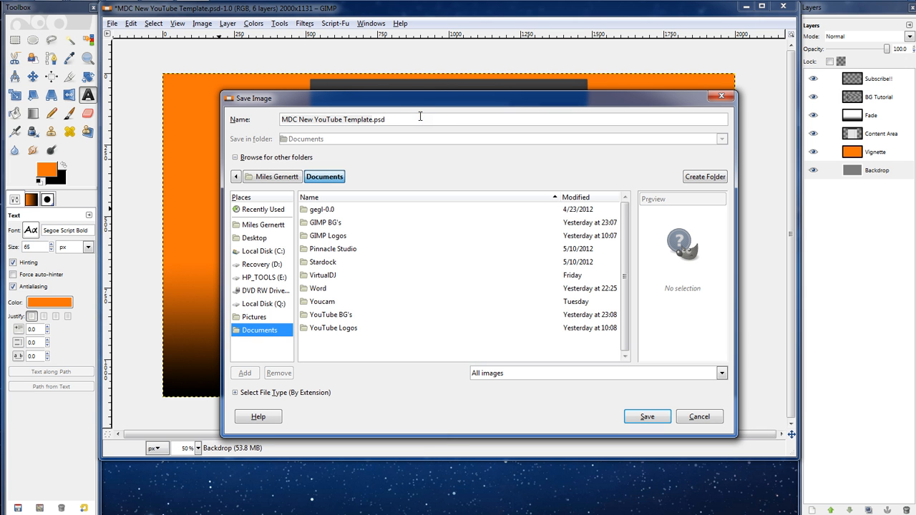
pyautogui.click(339, 319)
pyautogui.click(332, 224)
pyautogui.doubleClick(333, 224)
# Name the file Tutorial.xcf and save it, replacing the existing file of that name.
pyautogui.click(390, 120)
pyautogui.tripleClick(390, 120)
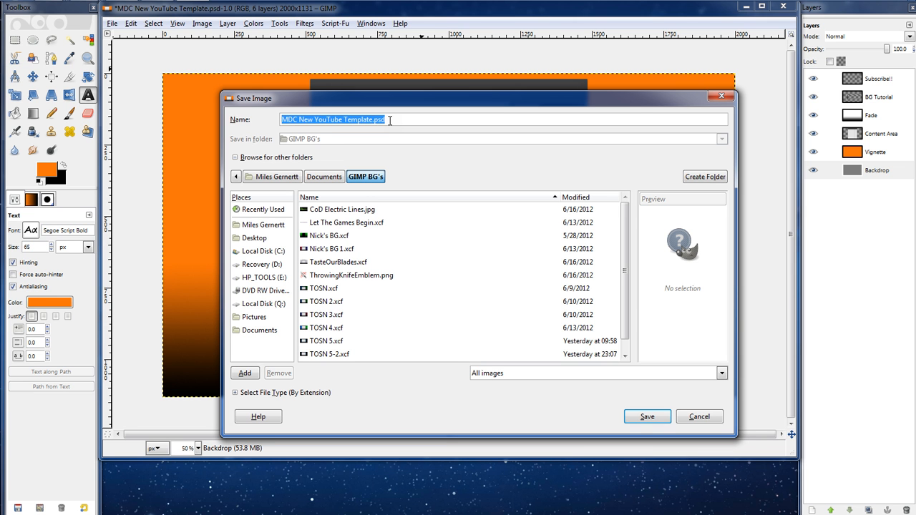
pyautogui.write('Tutorial.xcf')
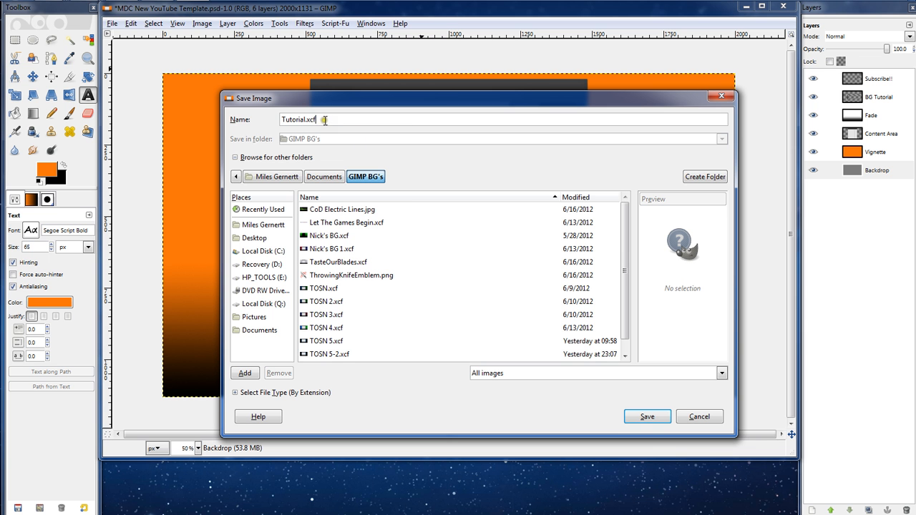
pyautogui.click(661, 419)
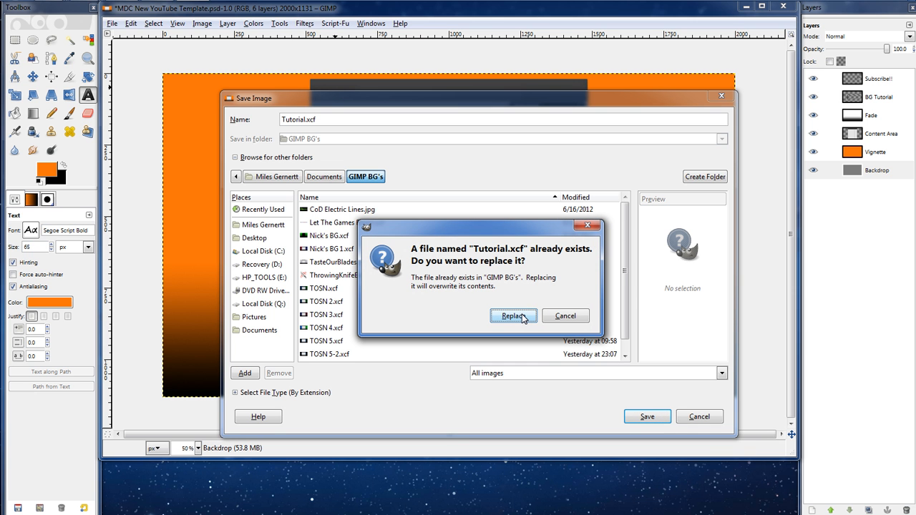
pyautogui.click(523, 319)
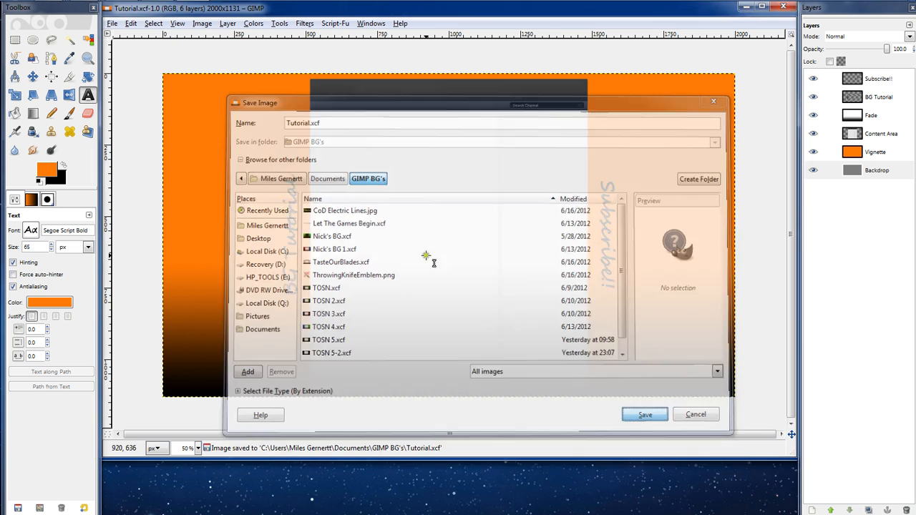
# Start saving another version of the image and choose the YouTube BG's folder inside Documents as the destination.
pyautogui.click(111, 23)
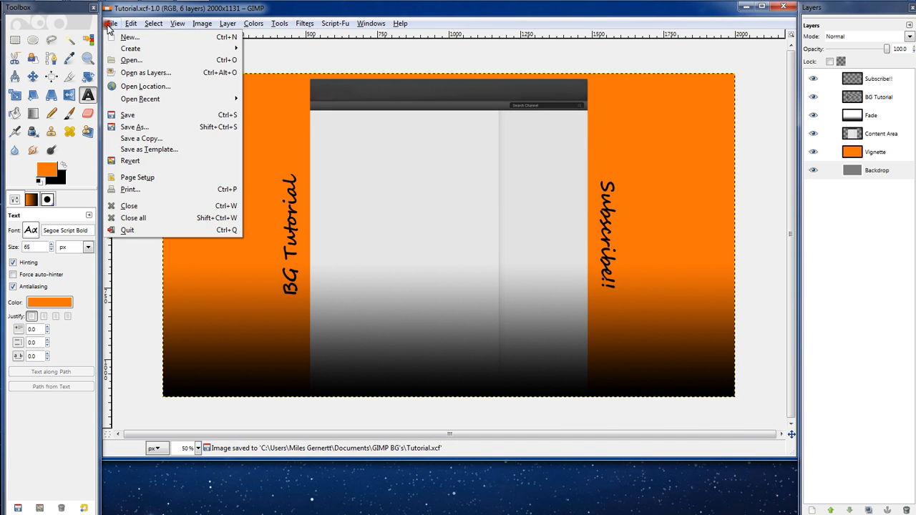
pyautogui.click(132, 126)
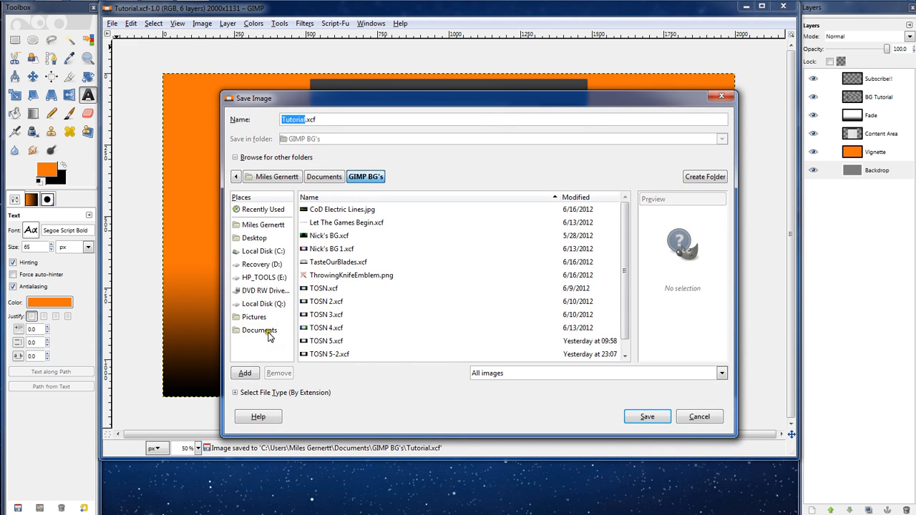
pyautogui.click(265, 329)
pyautogui.click(344, 318)
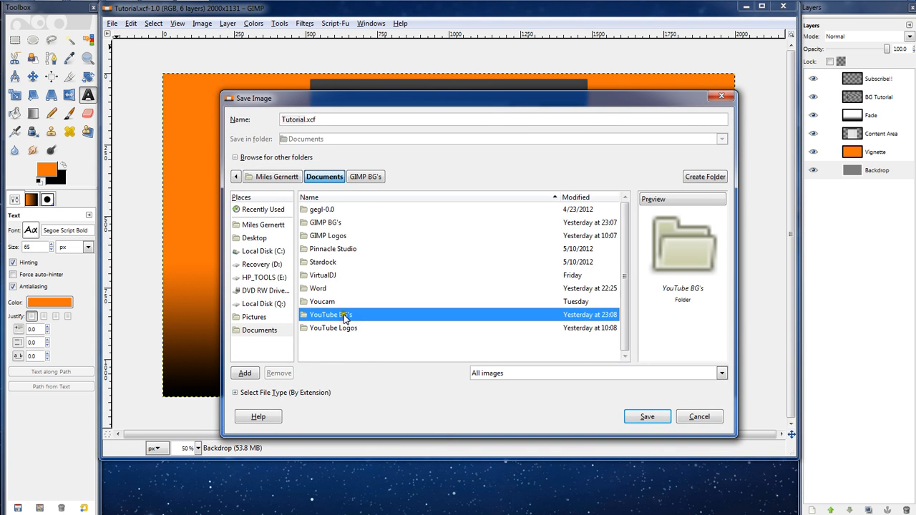
pyautogui.doubleClick(344, 317)
# Name this version Tutorial.jpeg, replace the existing file, and export it as a flattened image.
pyautogui.click(341, 120)
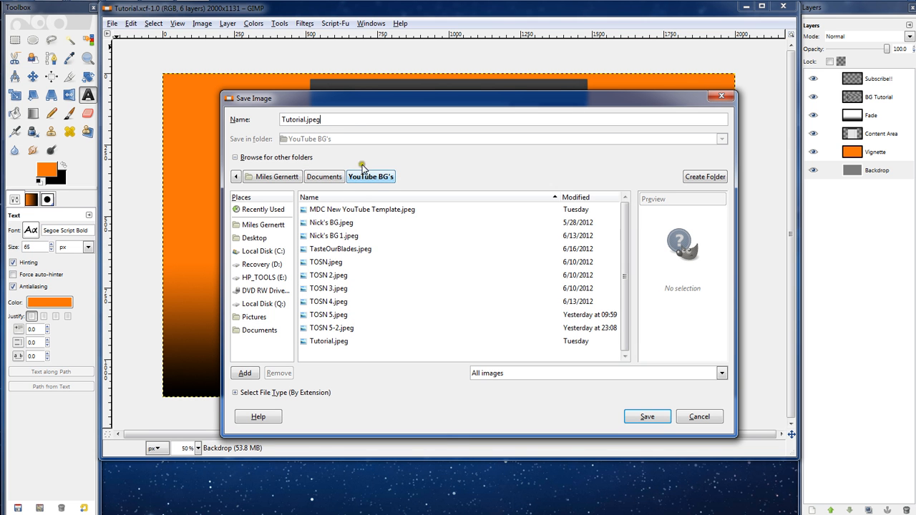
pyautogui.click(646, 417)
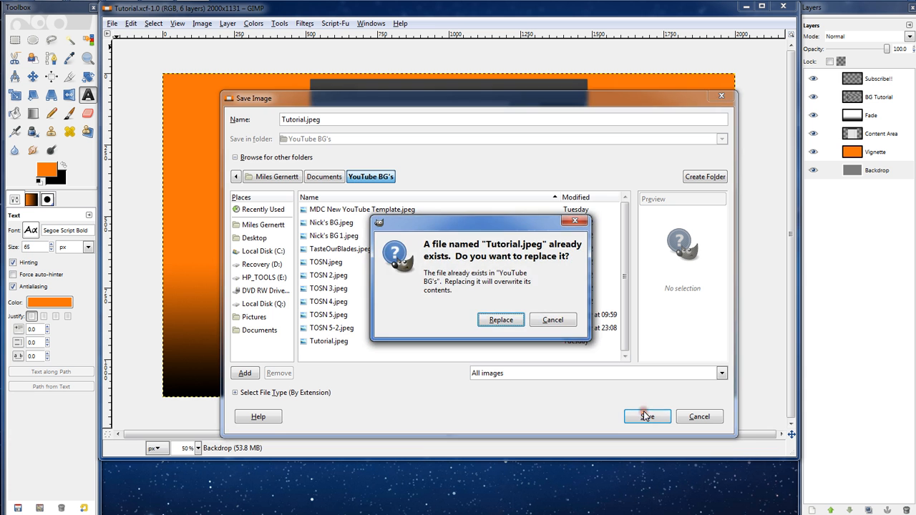
pyautogui.click(500, 321)
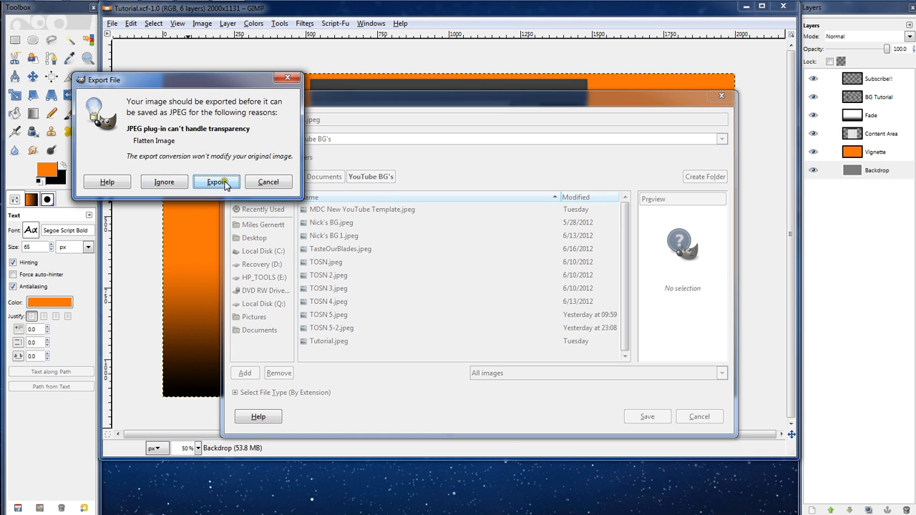
pyautogui.click(224, 183)
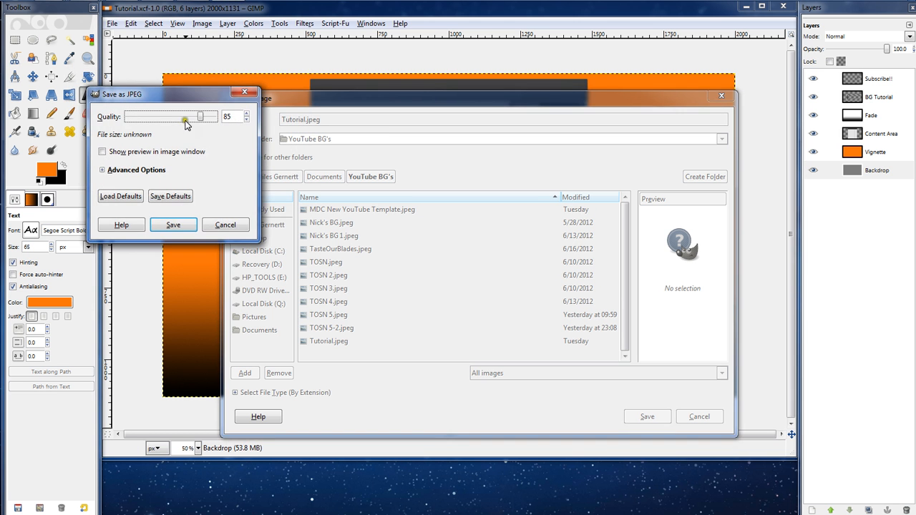
# Set the JPEG quality to 95 and save the file.
pyautogui.click(246, 115)
pyautogui.click(247, 114)
pyautogui.click(246, 115)
pyautogui.click(247, 114)
pyautogui.click(247, 114)
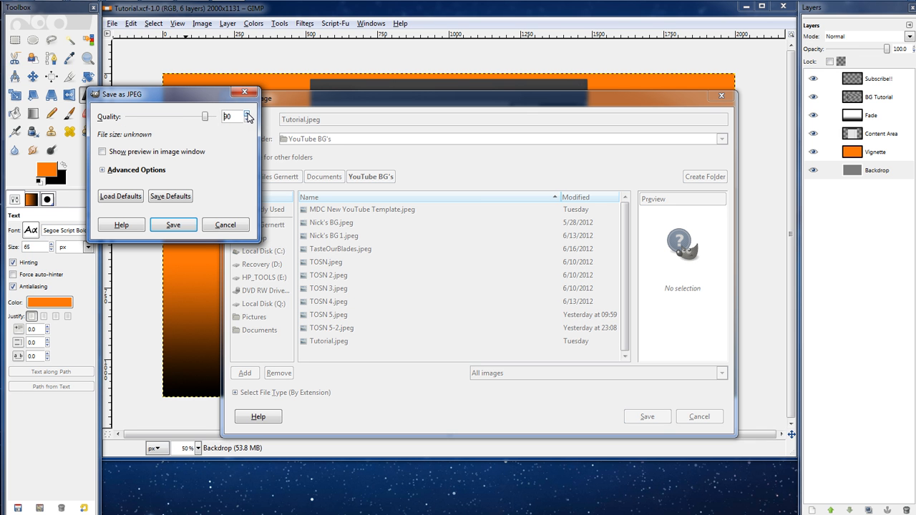
pyautogui.click(247, 115)
pyautogui.click(247, 114)
pyautogui.click(247, 115)
pyautogui.click(247, 114)
pyautogui.click(247, 114)
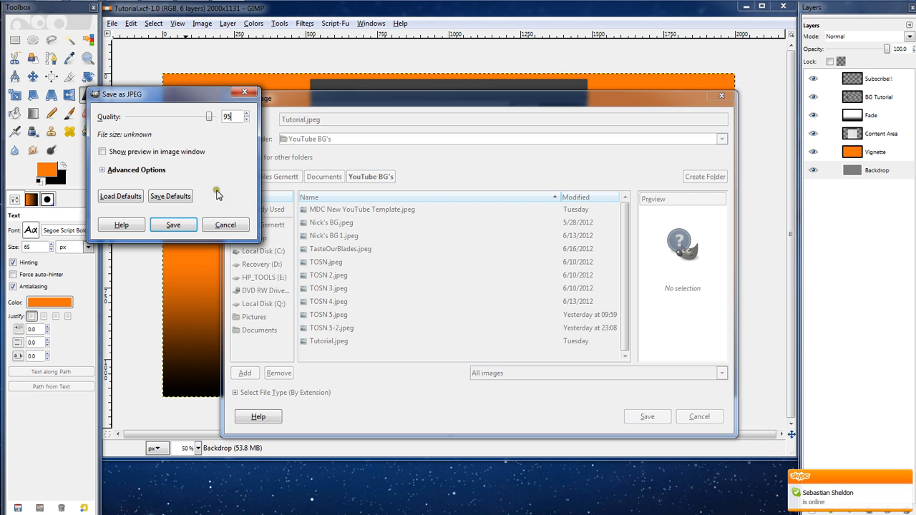
pyautogui.click(169, 224)
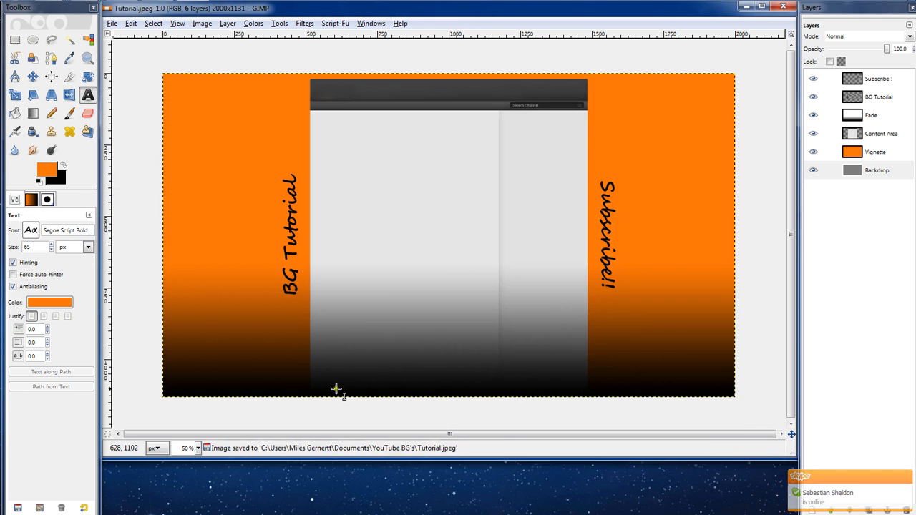